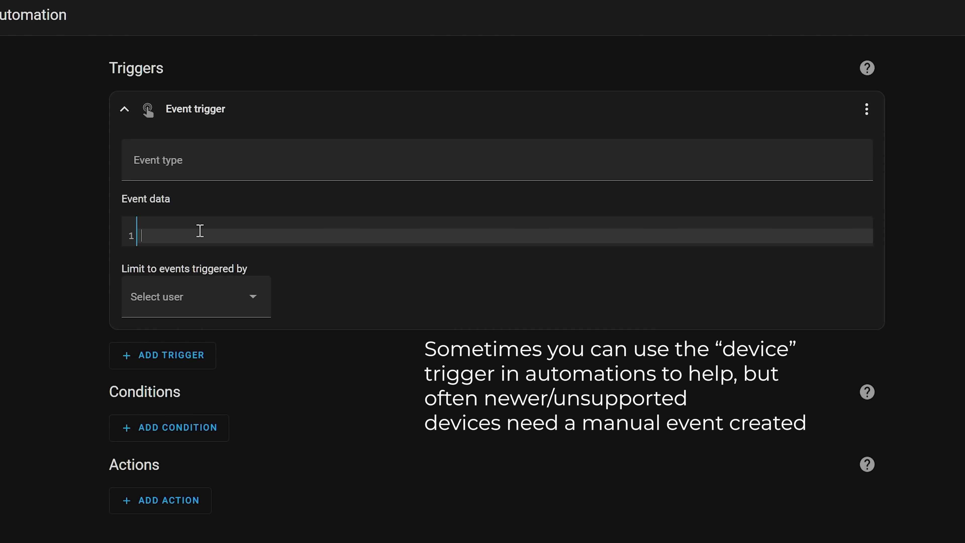
Paste the captured event YAML into Event data and move zha_event into the Event type field.
text(event_type: zha_event data:   device_ieee: 00:15:8d:00:07:06:92:d8   unique_id: 00:15:8d:00:07:06:92:d8:1:0x0012   device_id: ffb354295aaac15da4ead2fd571e2783   endpoint_id: 1   cluster_id: 18   command: double   args:     value: 2   params: {} origin: LOCAL time_fired: "2023-08-02T12:53:42.650814+00:00" context:   id: 01H6V4ZBKTEG4ZF44T8TDG27ZB   parent_id: null   user_id: null)
drag(278, 243, 113, 249)
click(157, 168)
text(zha_event)
Trim the event data by deleting the data: line, dedenting, and selecting the params/origin/time/context lines.
key(shift+Down)
key(shift+Down)
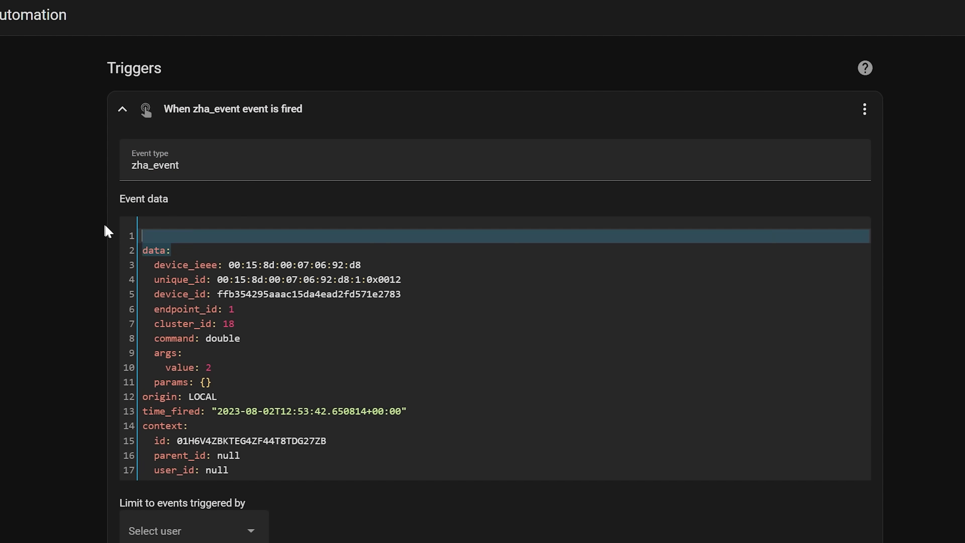
key(Delete)
drag(279, 411, 142, 228)
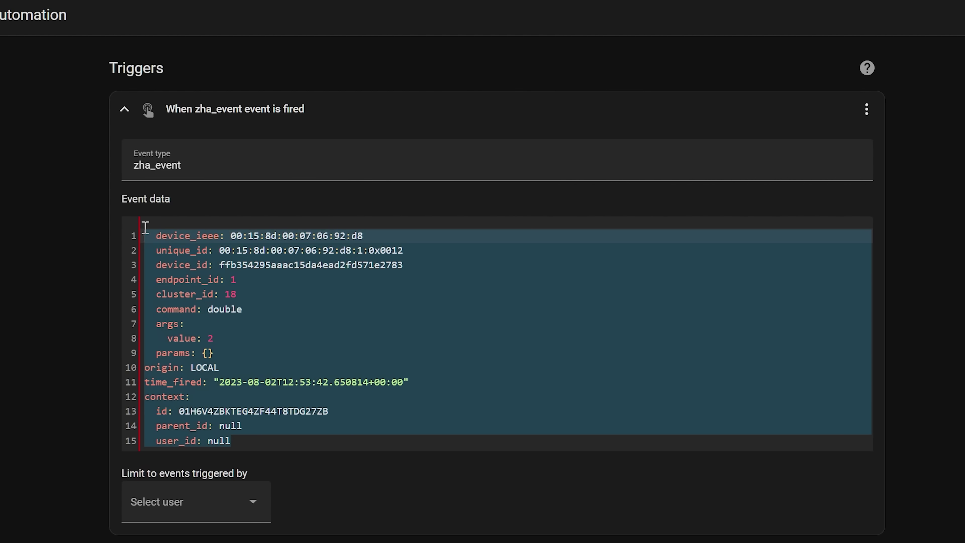
key(shift+Tab)
click(198, 309)
drag(153, 357, 319, 446)
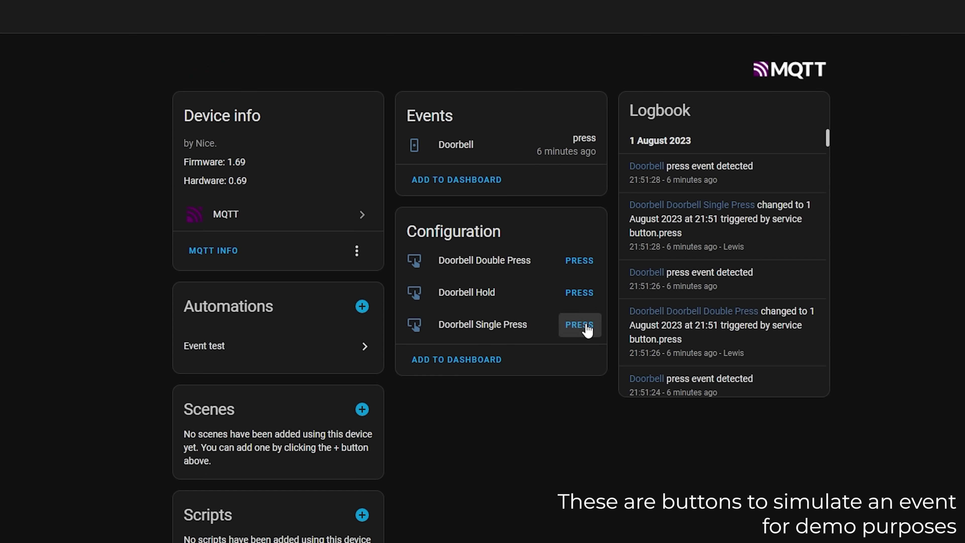
Fire a doorbell press test event and check it in the Doorbell's history and logbook.
click(580, 294)
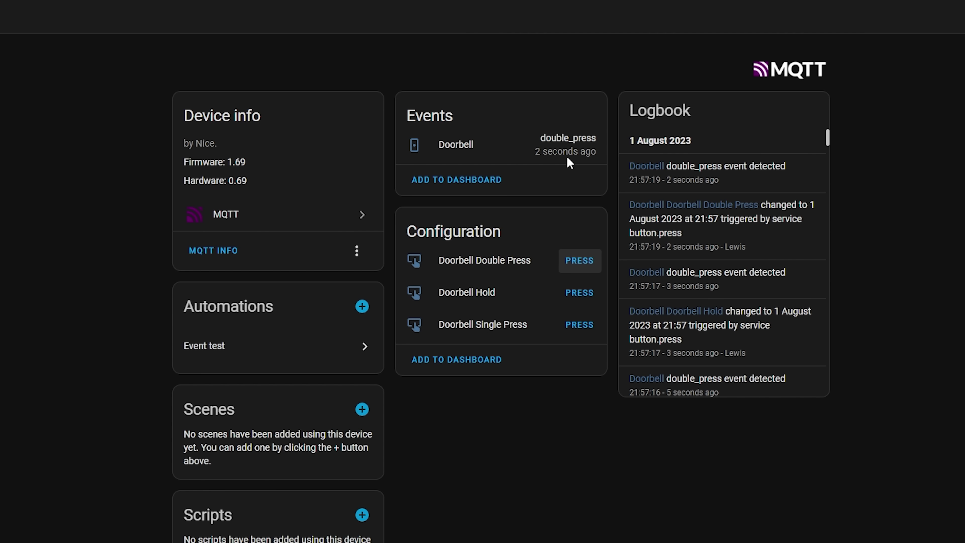
click(432, 144)
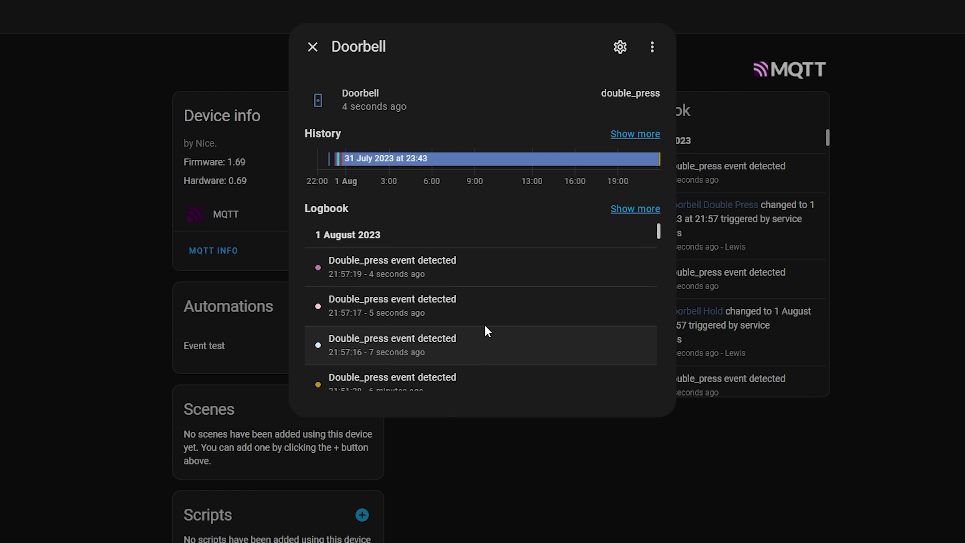
scroll(485, 330, down, 4)
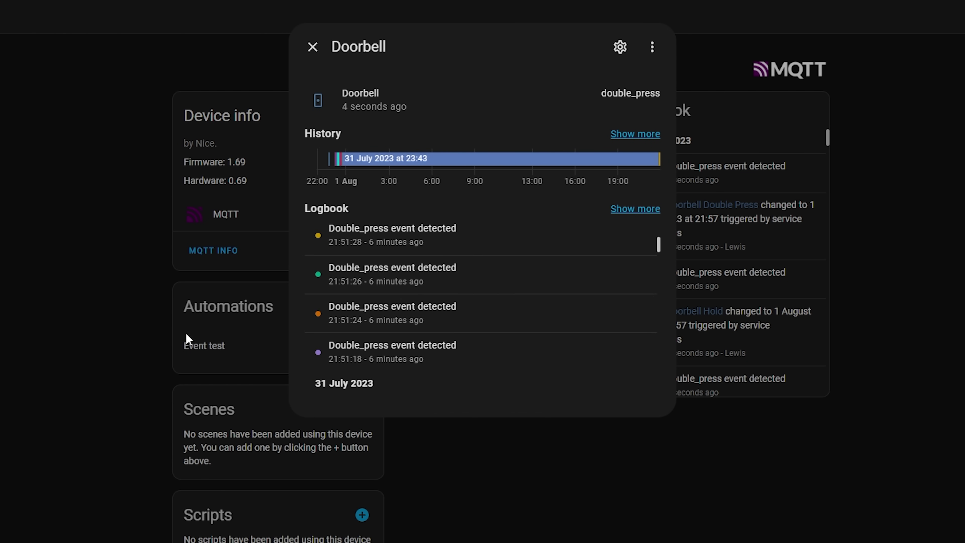
click(132, 368)
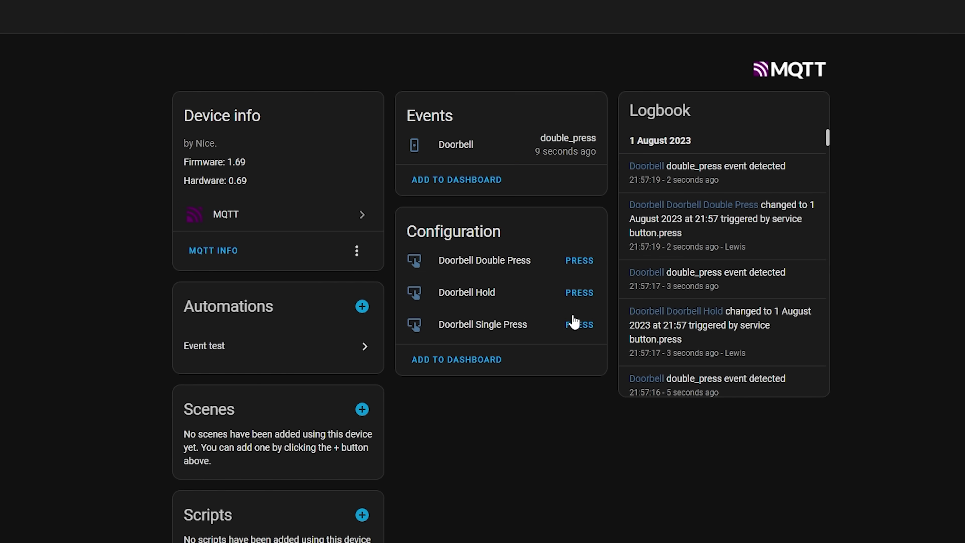
Fire the hold test event, recheck the Doorbell's history, then fire the double-press test event.
click(574, 295)
click(456, 146)
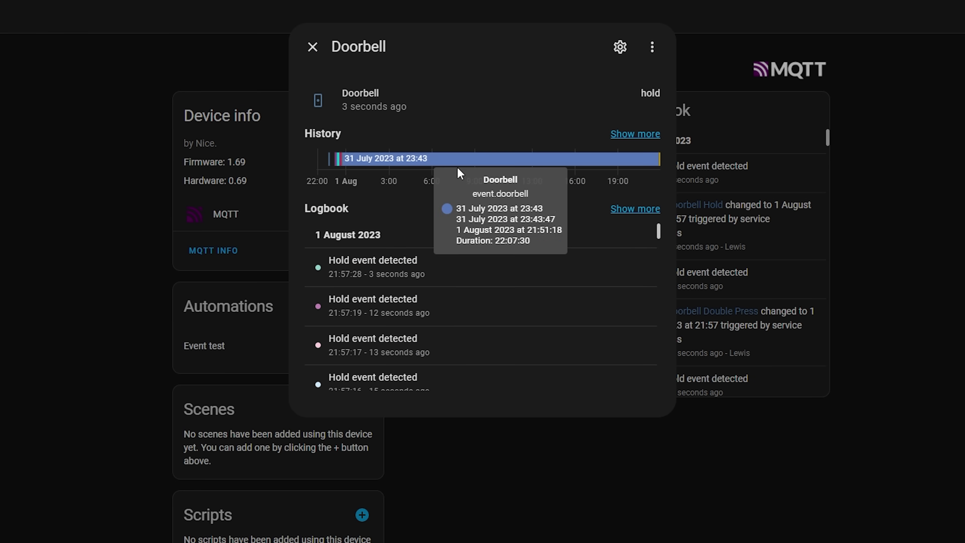
click(97, 335)
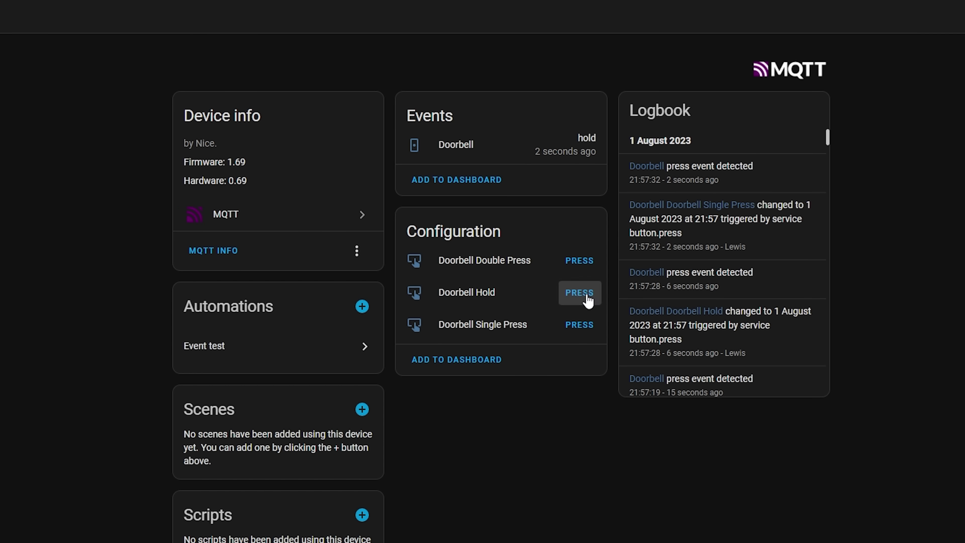
click(581, 261)
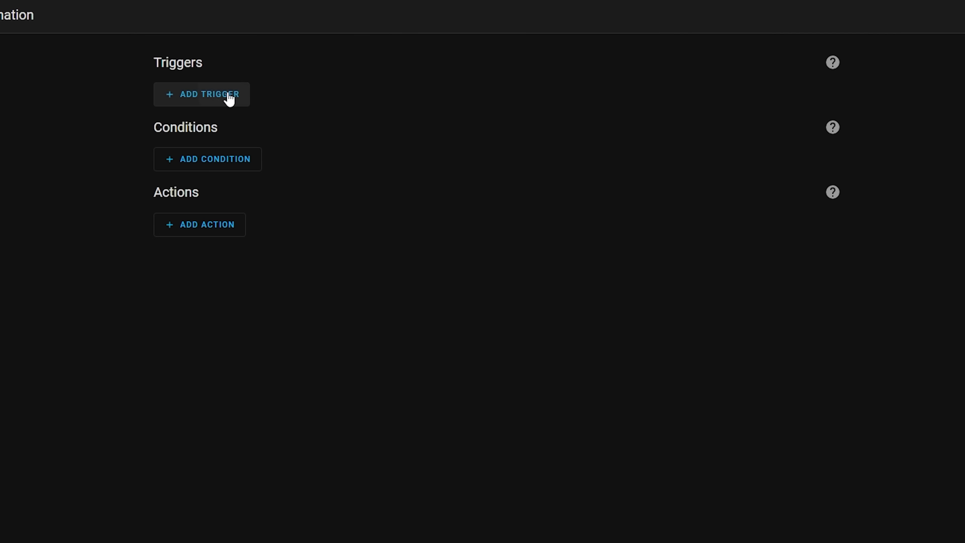
Add a State trigger on the Doorbell event entity with attribute Event type changing to press.
click(231, 96)
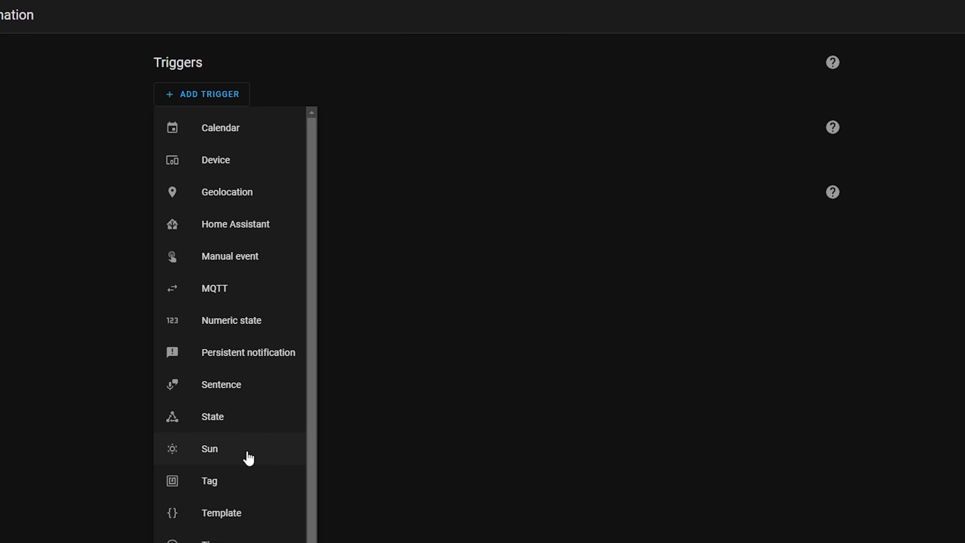
click(247, 423)
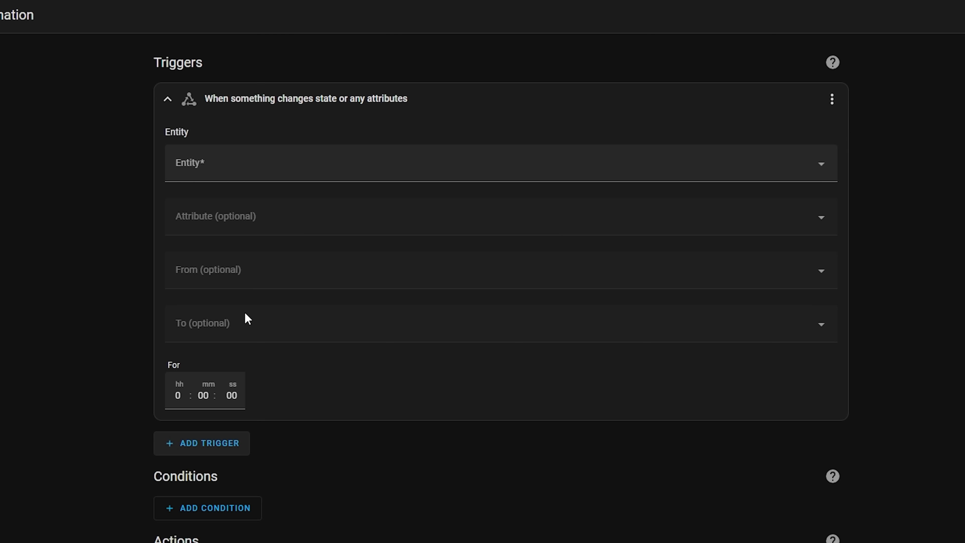
click(288, 164)
text(doorbell)
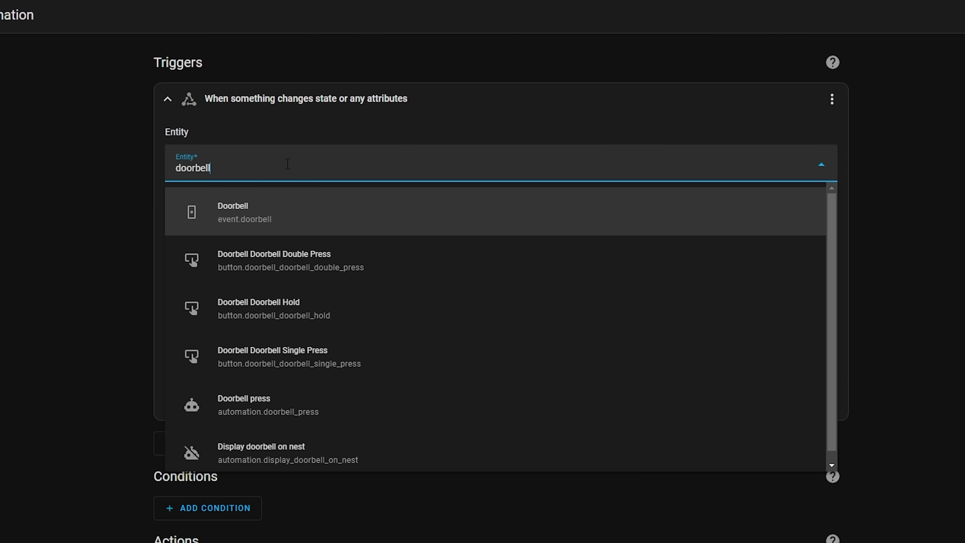
click(269, 227)
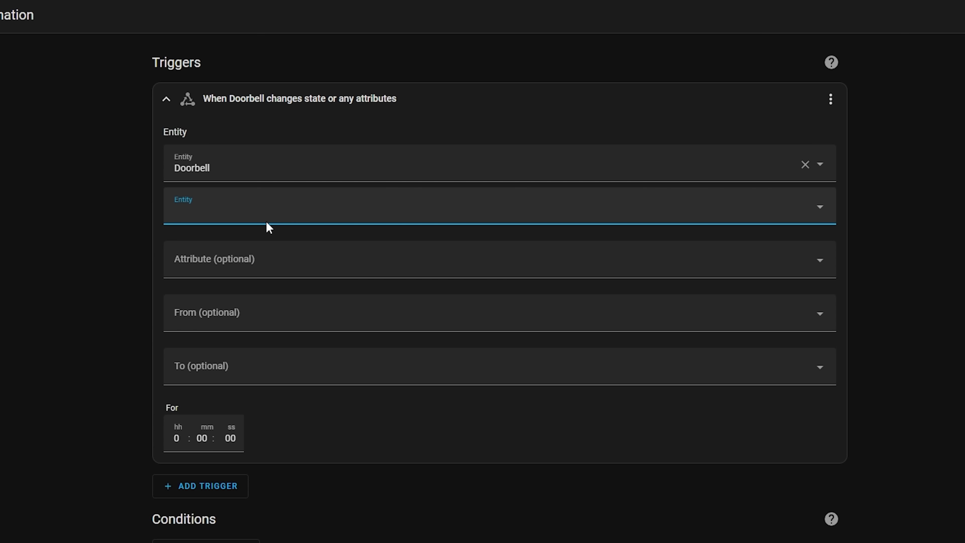
click(821, 259)
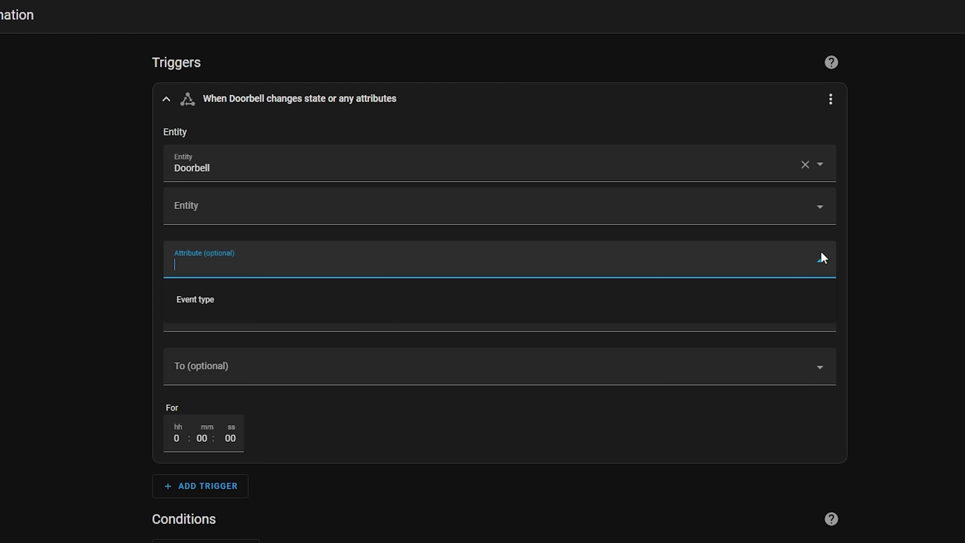
click(277, 313)
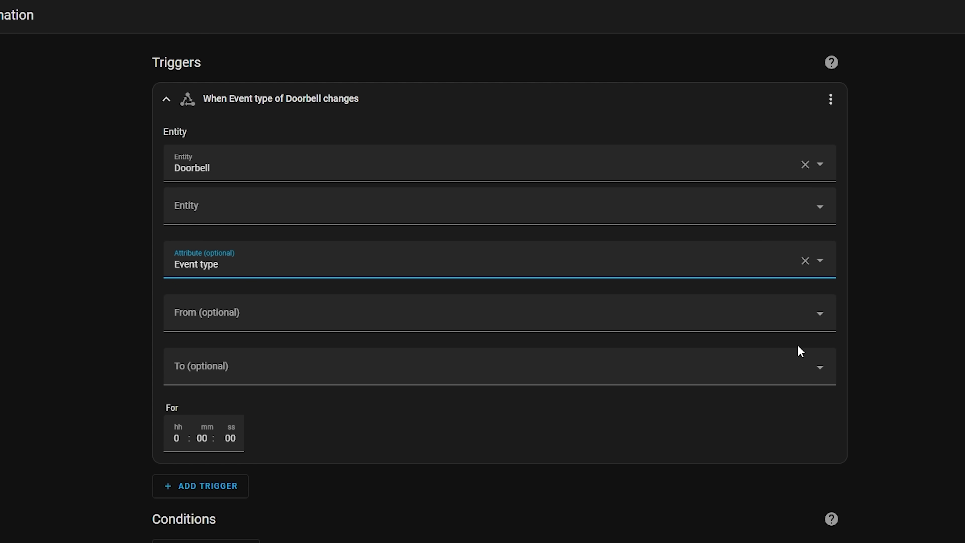
click(820, 376)
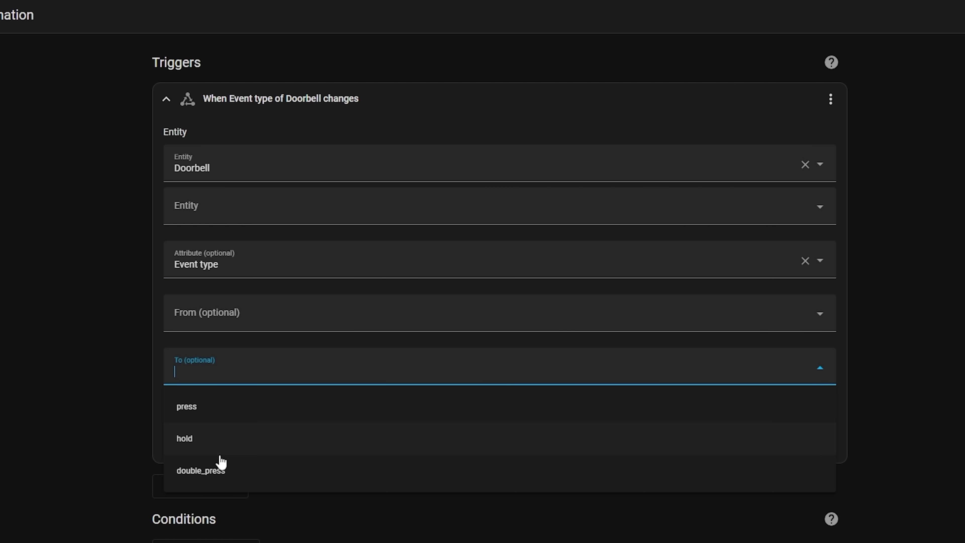
click(221, 416)
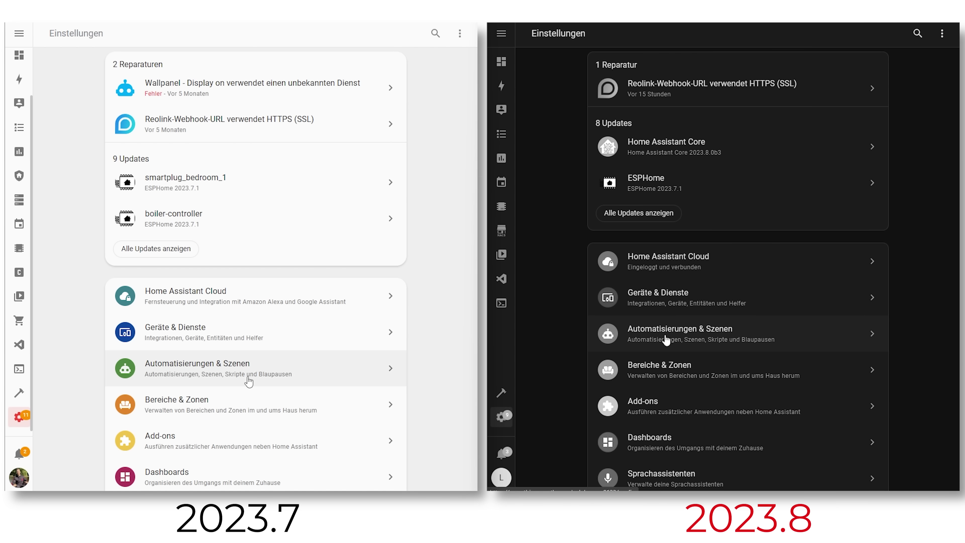
In 2023.7, create an empty automation with a call-service action using Licht: Toggle.
click(249, 381)
click(392, 480)
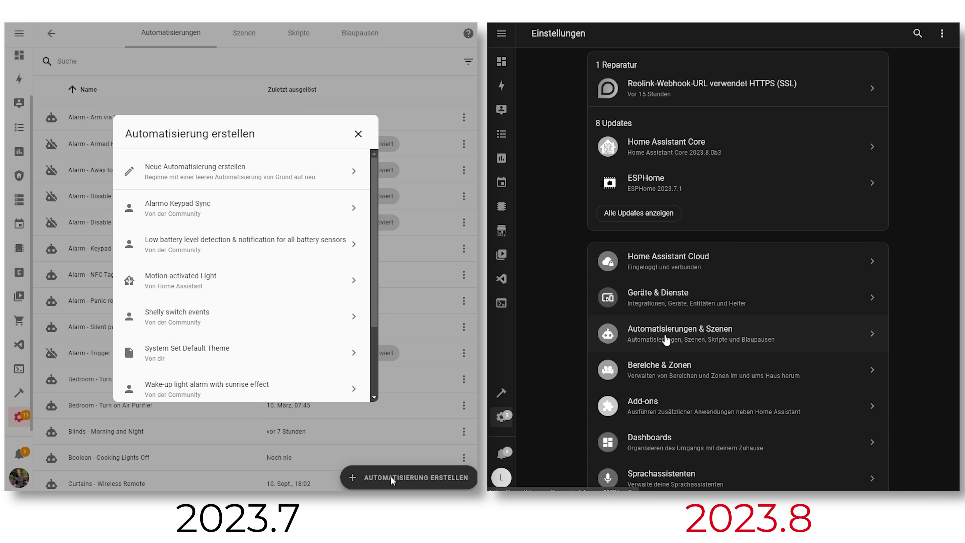
click(261, 171)
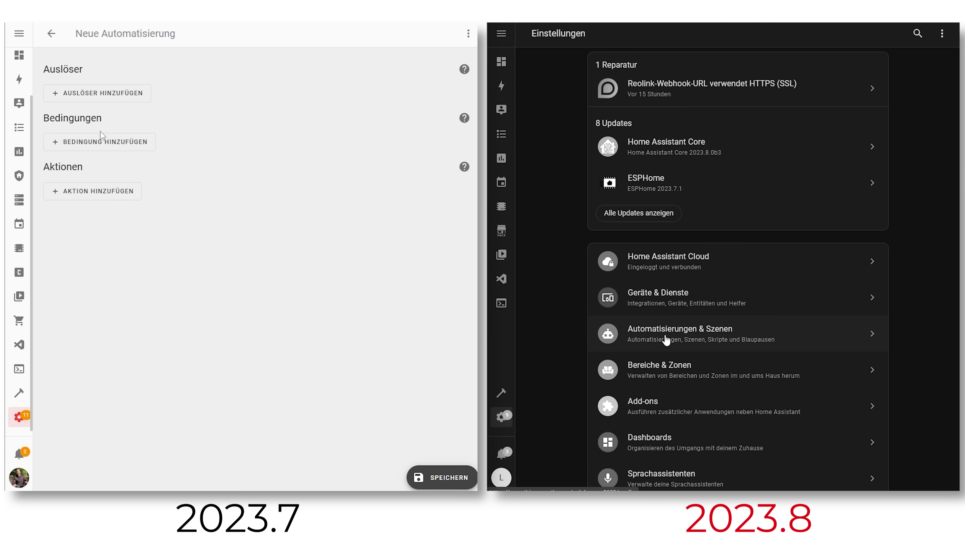
click(106, 195)
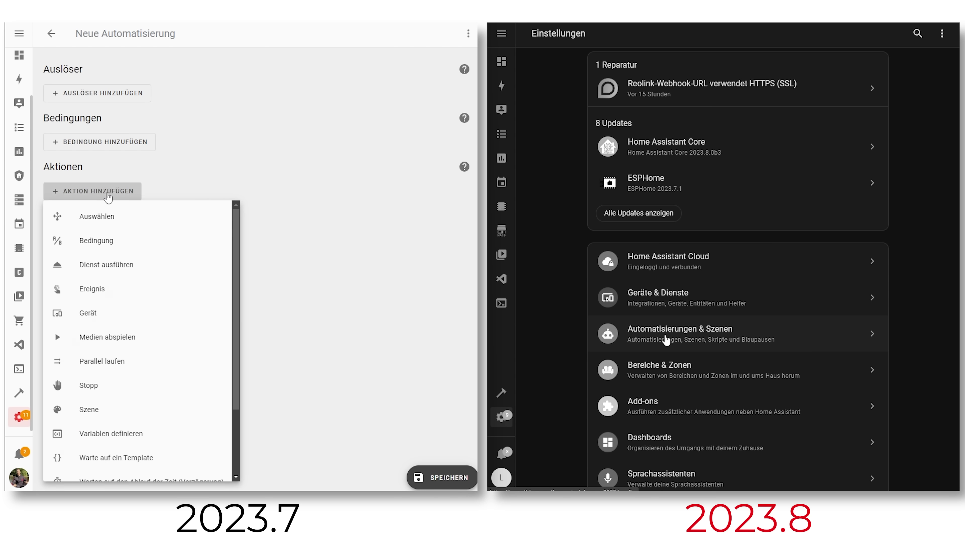
click(139, 276)
click(129, 237)
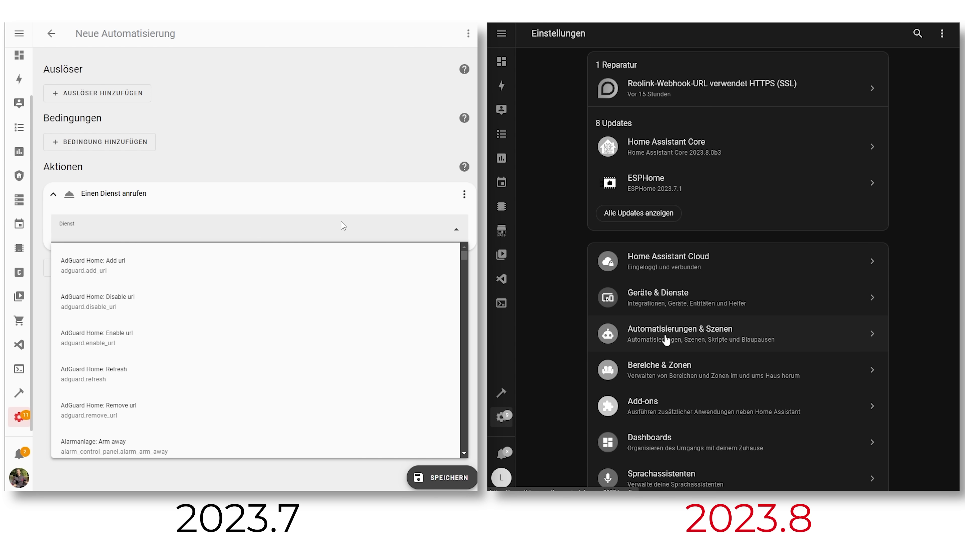
text(light)
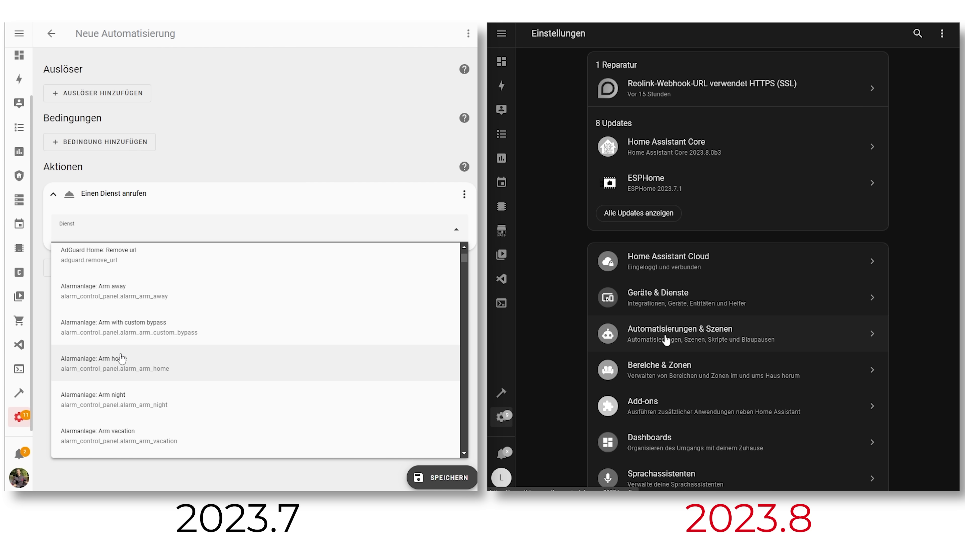
text(.)
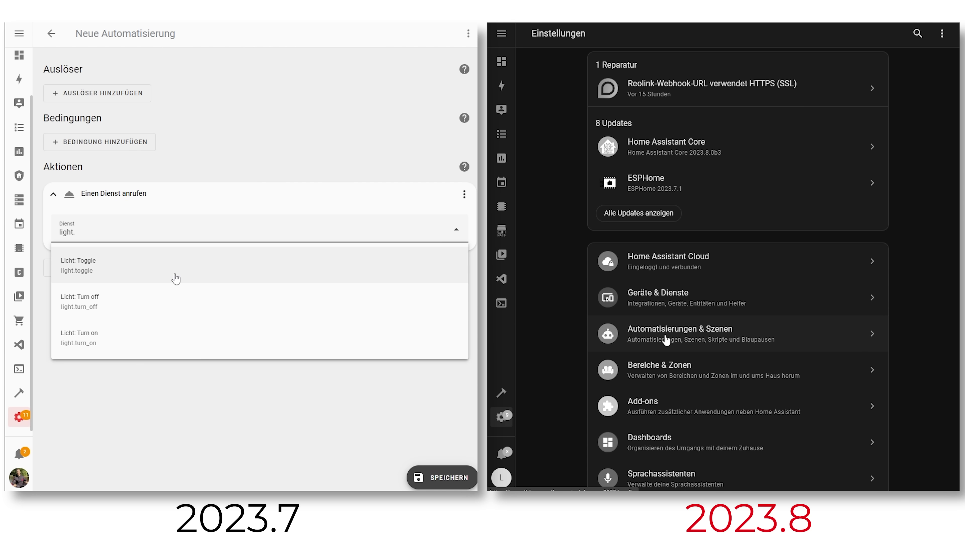
click(190, 271)
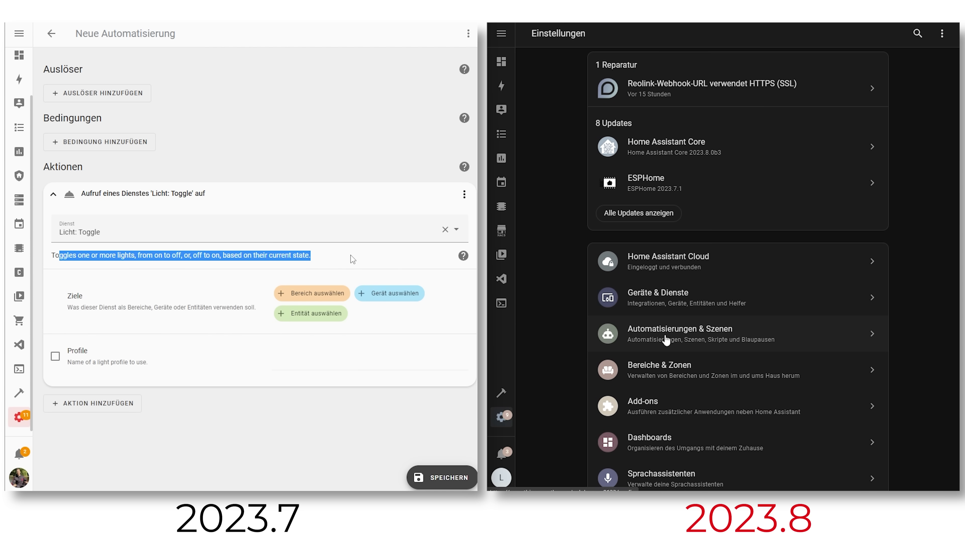
click(671, 340)
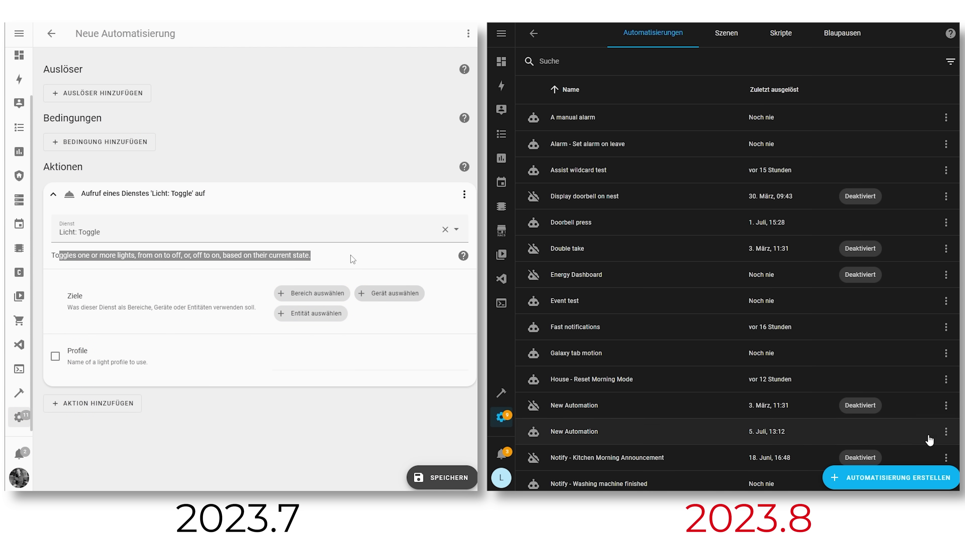
In 2023.8, create a blank automation whose call-service action uses Licht: Einschalten.
click(902, 478)
click(733, 161)
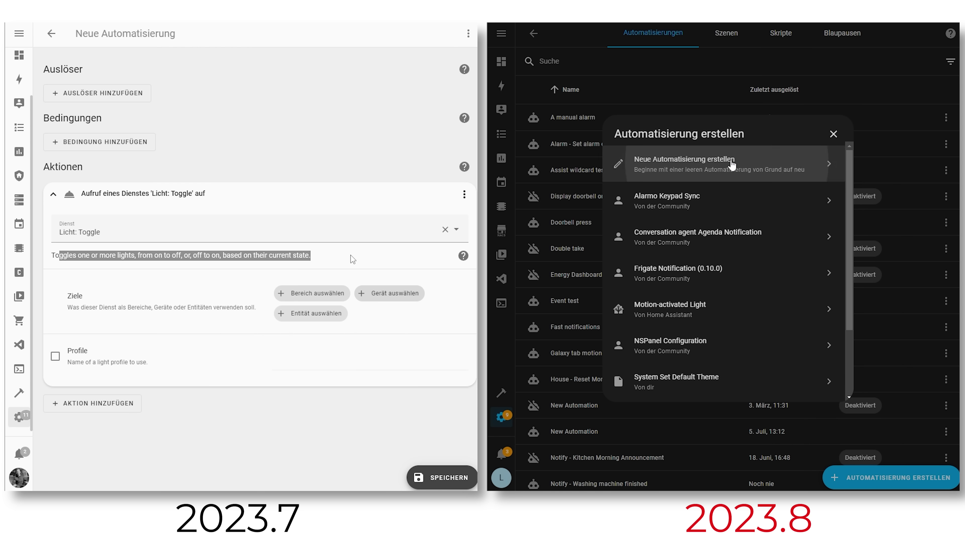
click(589, 201)
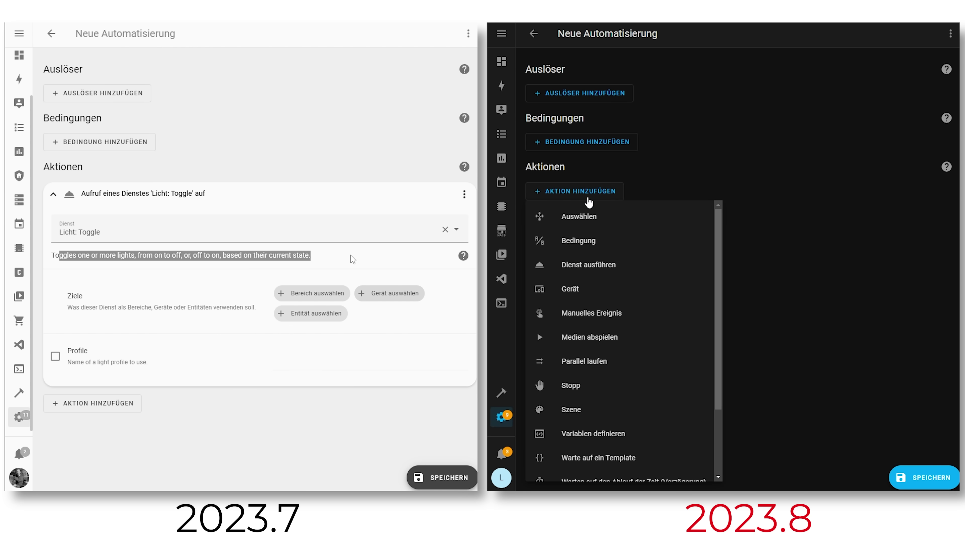
click(599, 268)
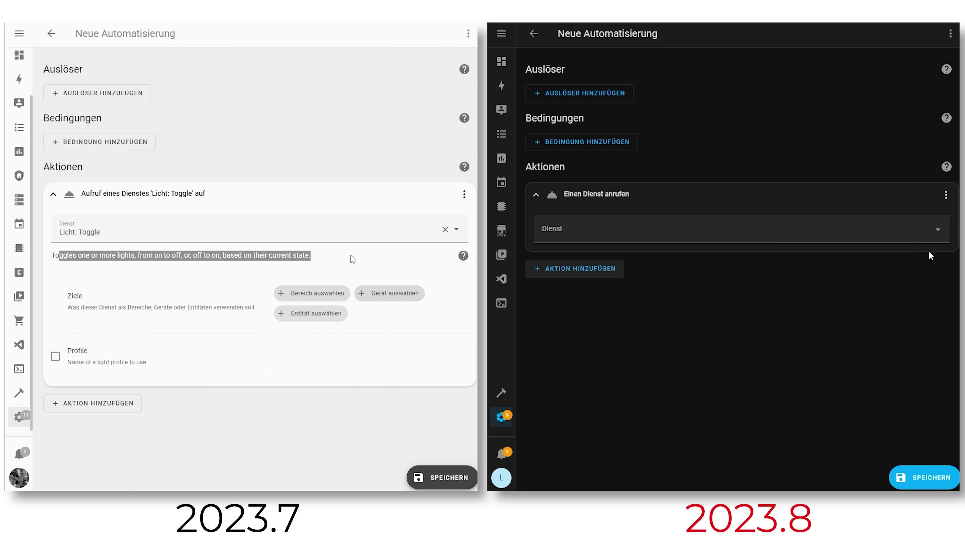
click(939, 233)
text(light.)
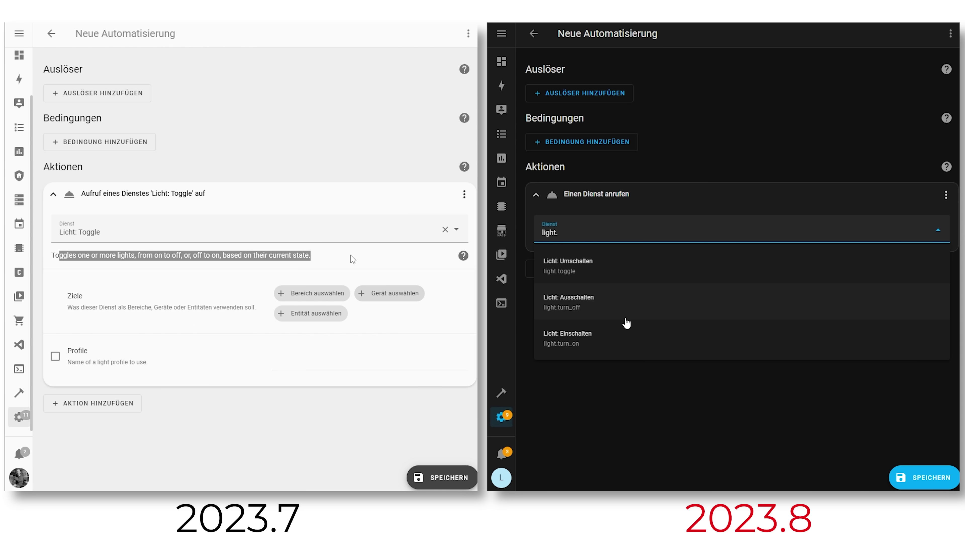
click(616, 334)
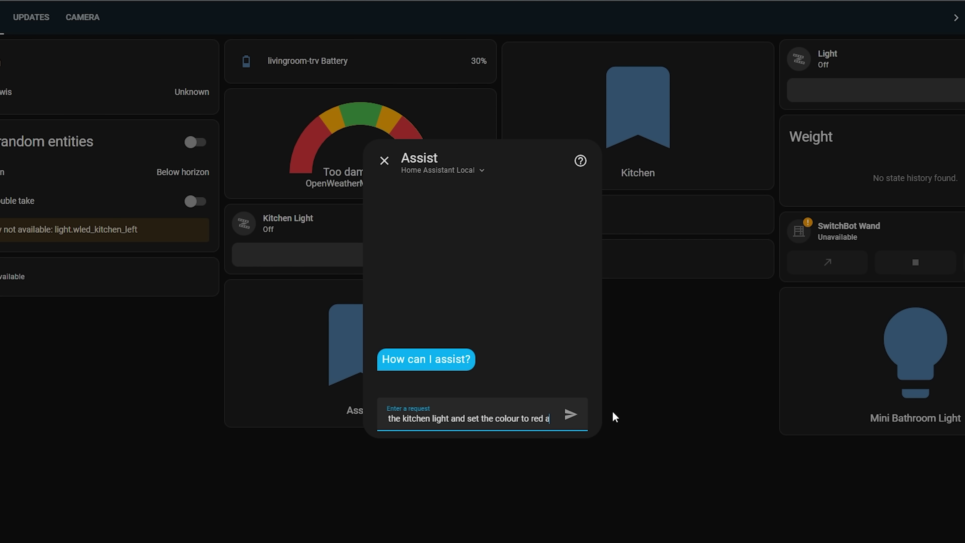
Ask Assist to turn the kitchen light red with the bpm effect and check the light's details.
text(m)
key(Return)
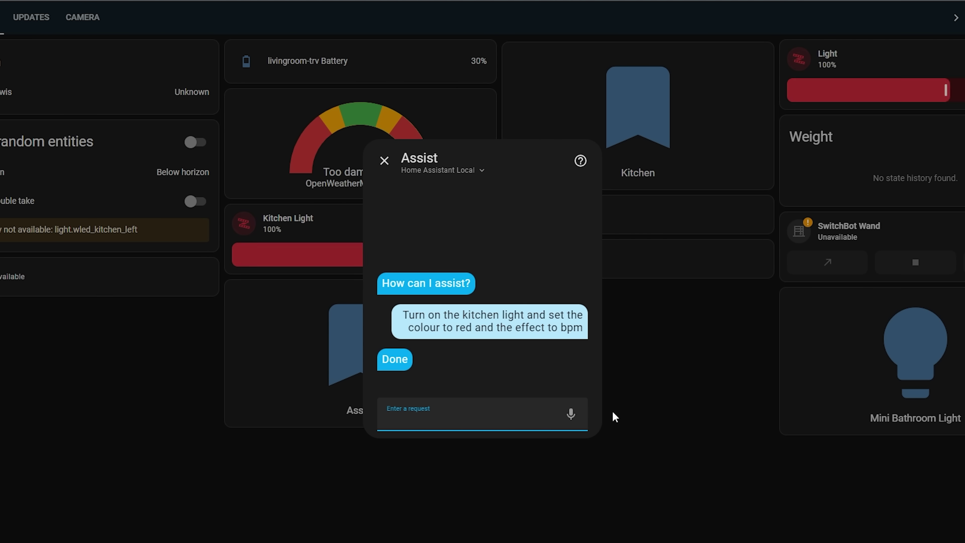
click(384, 159)
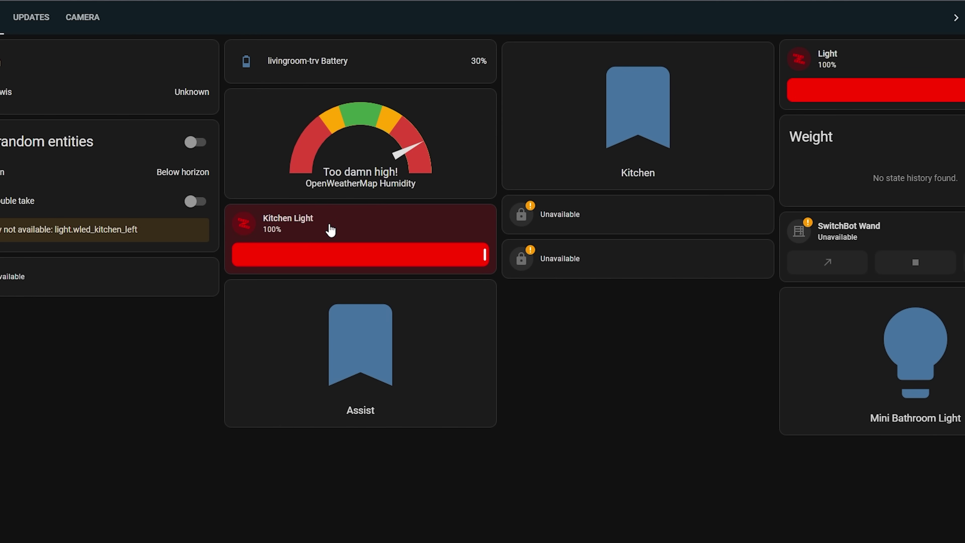
click(330, 228)
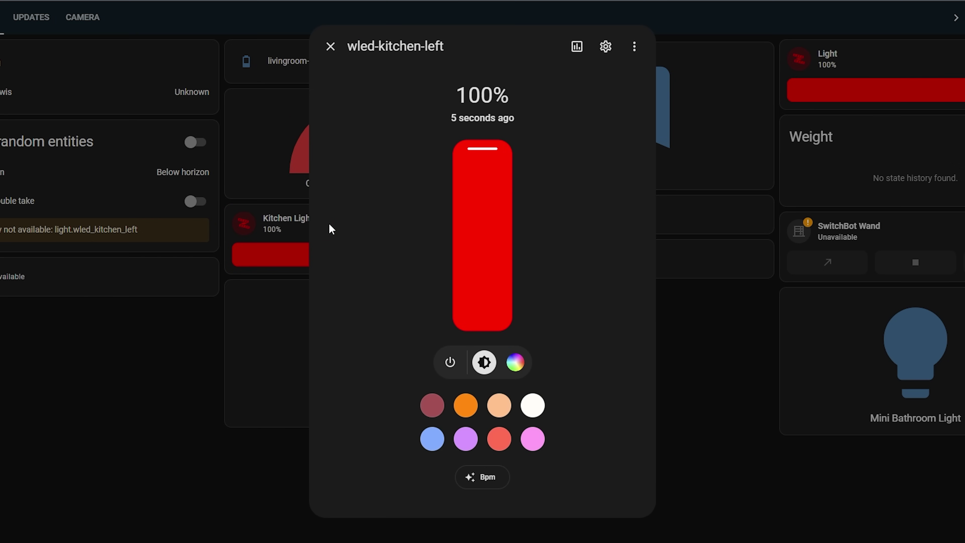
click(680, 445)
Ask Assist to make the kitchen light blue and solid, then check the light's details.
key(a)
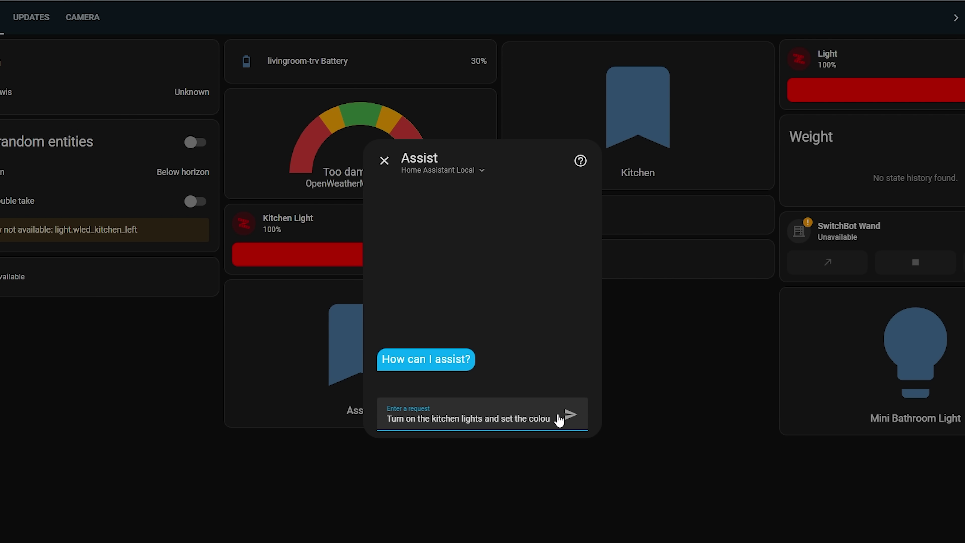
click(570, 416)
click(384, 160)
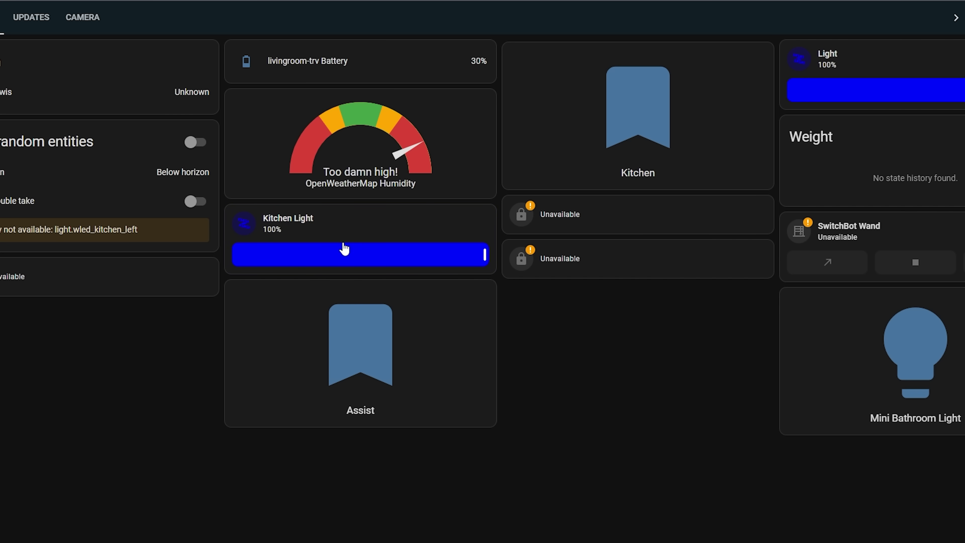
click(357, 231)
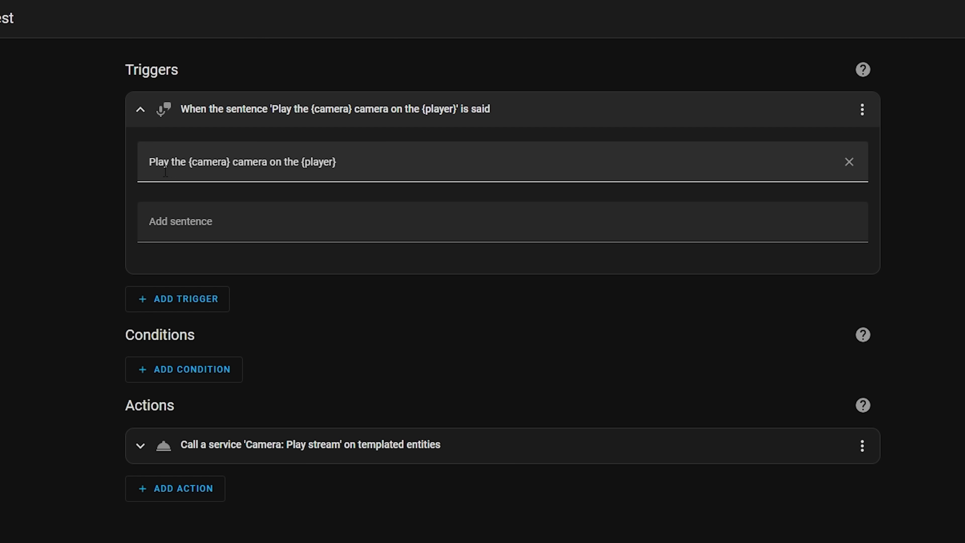
Expand the Camera: Play stream action and highlight its camera.play_stream and templated media_player YAML lines.
double_click(178, 170)
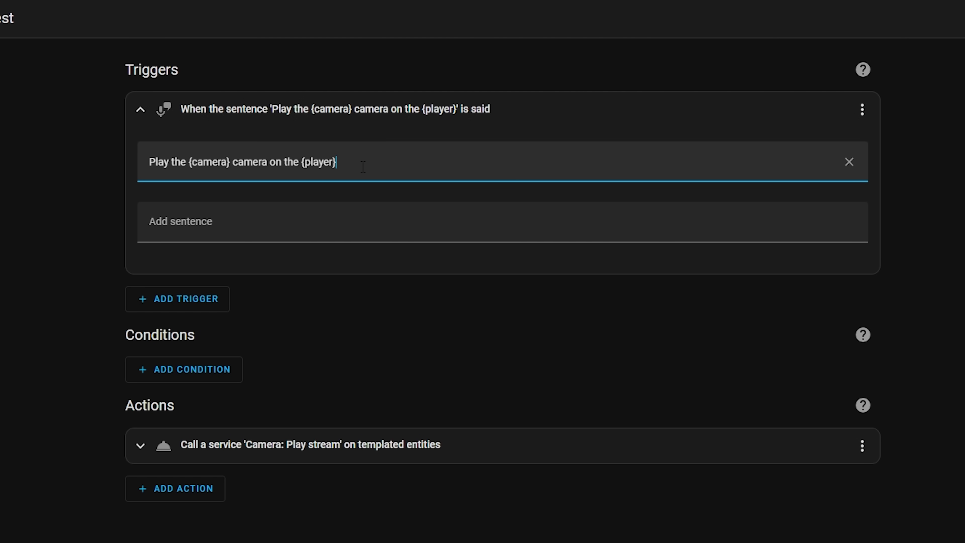
click(140, 446)
scroll(457, 341, down, 5)
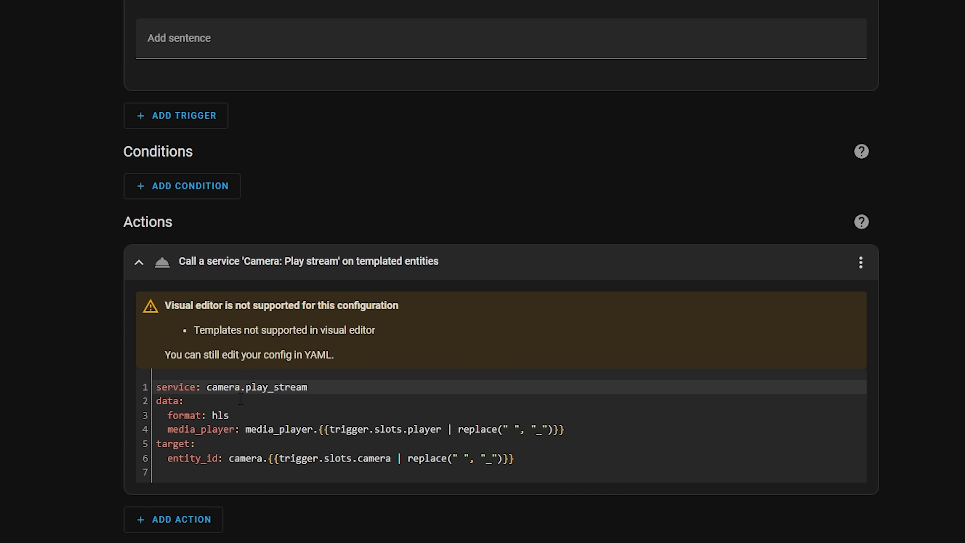
drag(211, 387, 365, 389)
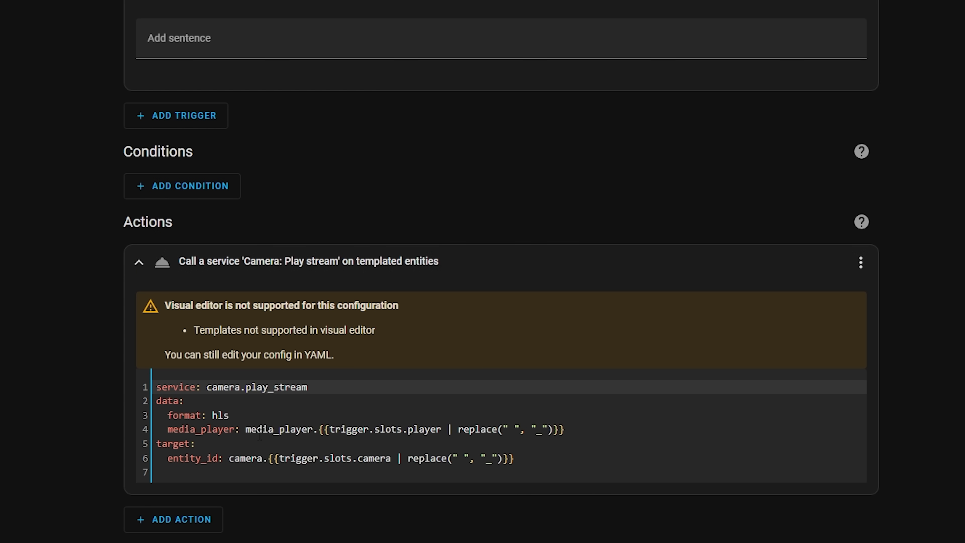
drag(245, 429, 564, 429)
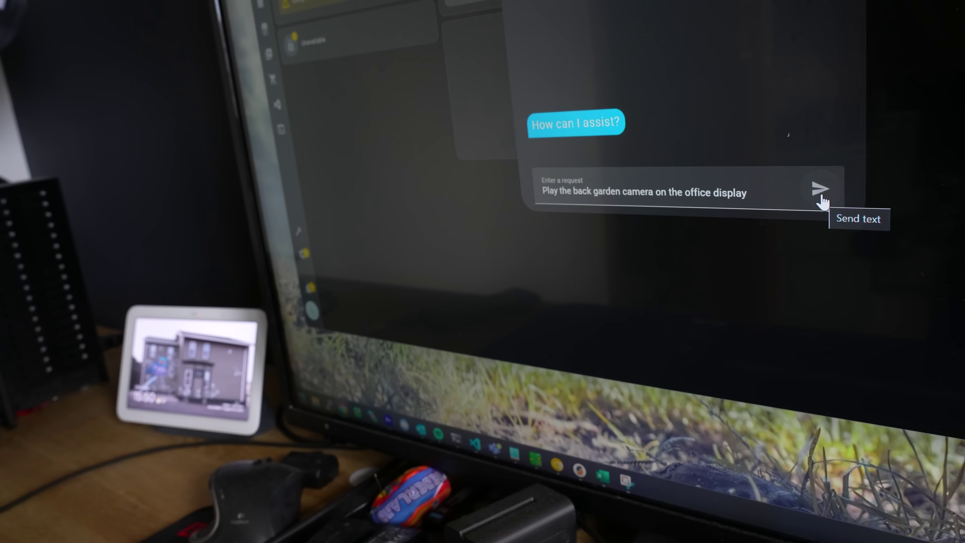
Send the typed back garden camera on office display request in Assist.
click(820, 190)
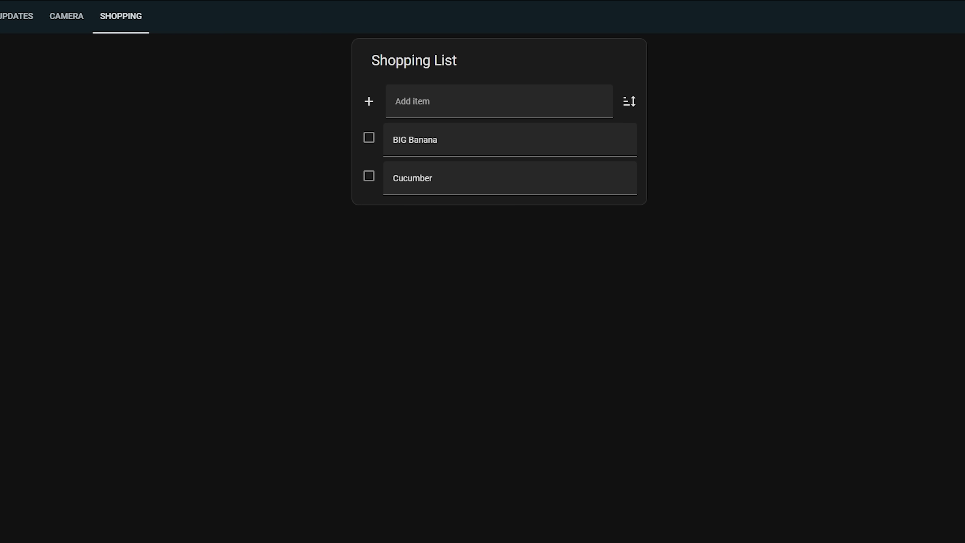
Ask Assist to add aubergine, then apples, oranges and books to the shopping list.
text(aAdd aubergine to my sho)
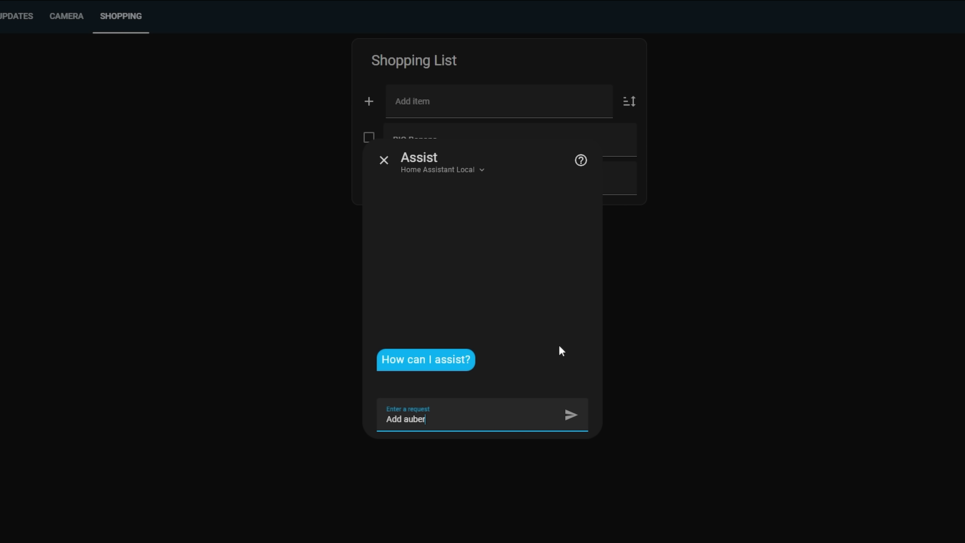
text(pping list)
key(Return)
text(Add )
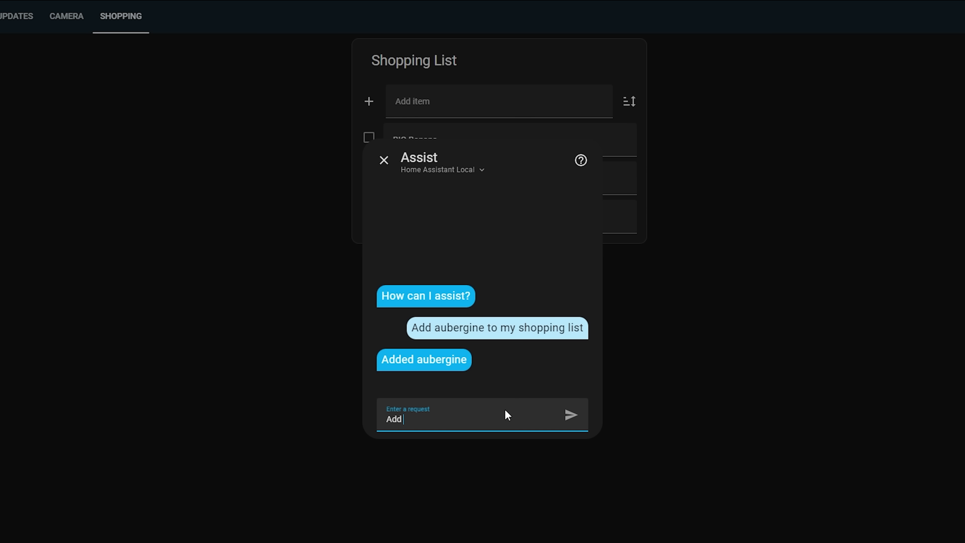
text(apples, oranges and b)
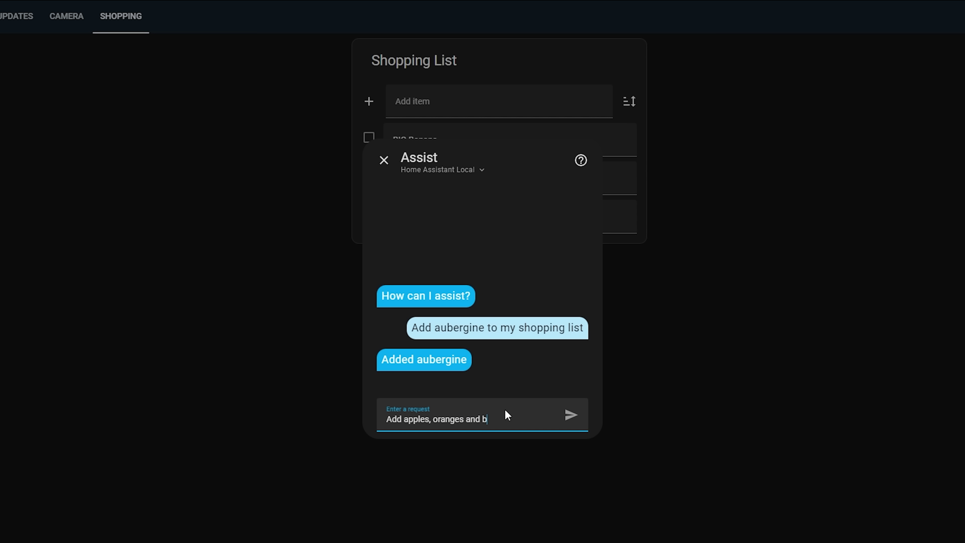
text(ooks to my shopping list)
key(Return)
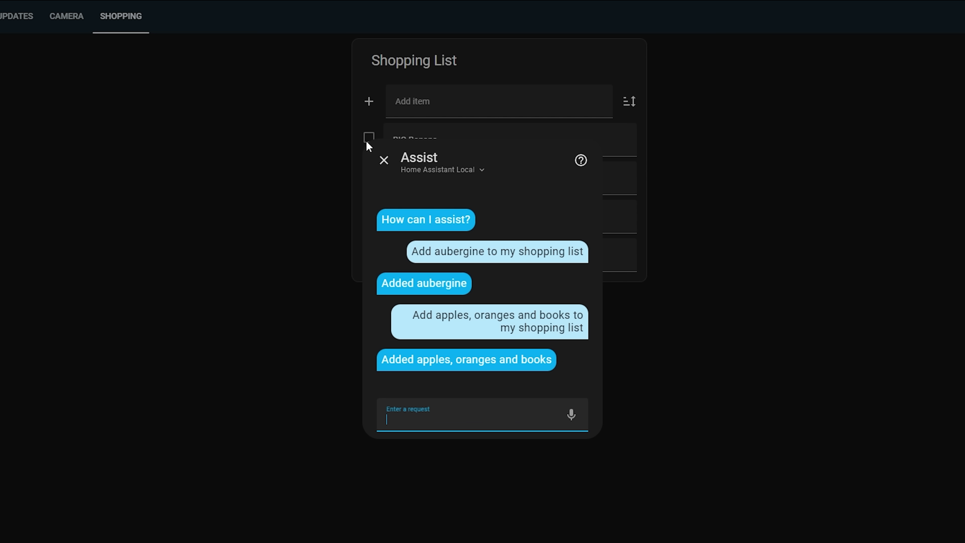
Close Assist to view the list, then enter openai as the Developer Tools service.
click(384, 160)
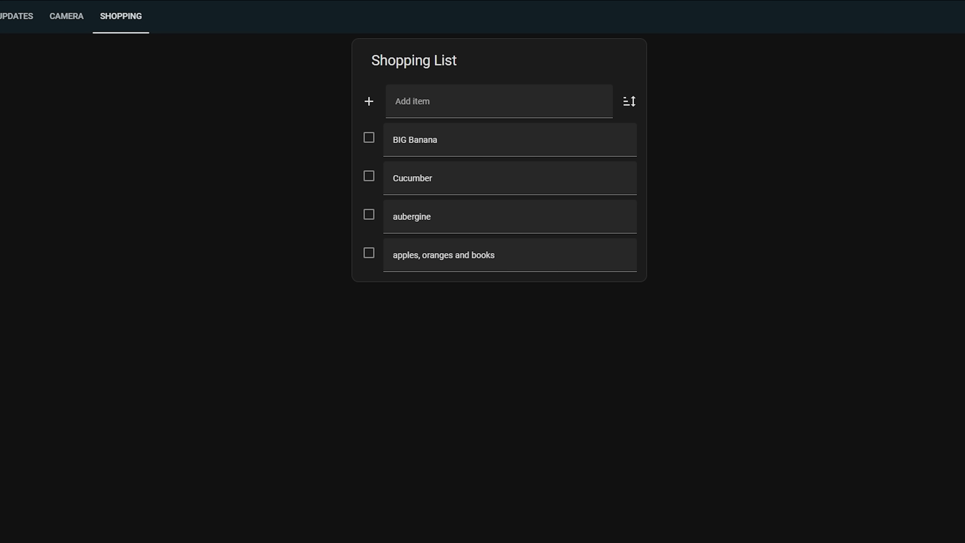
key(a)
text(Re)
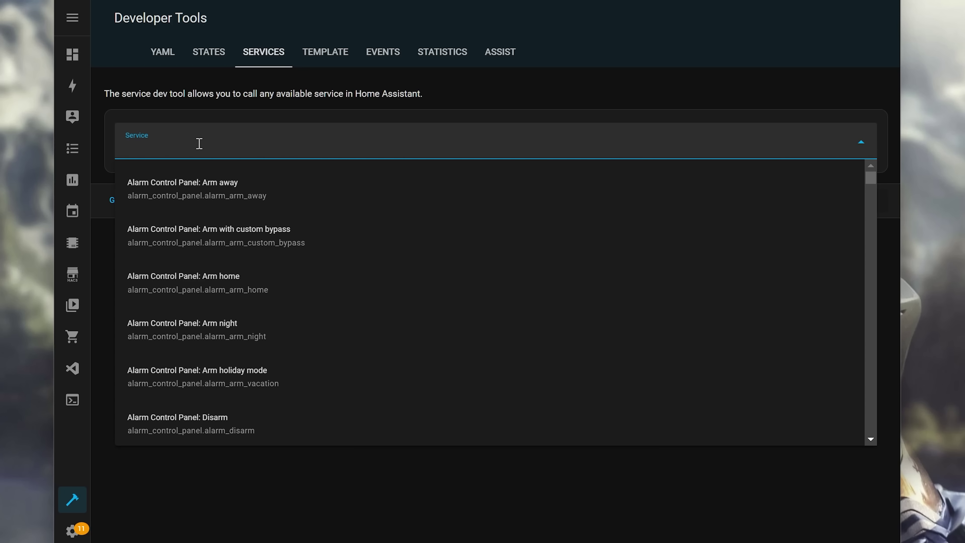
text(openai)
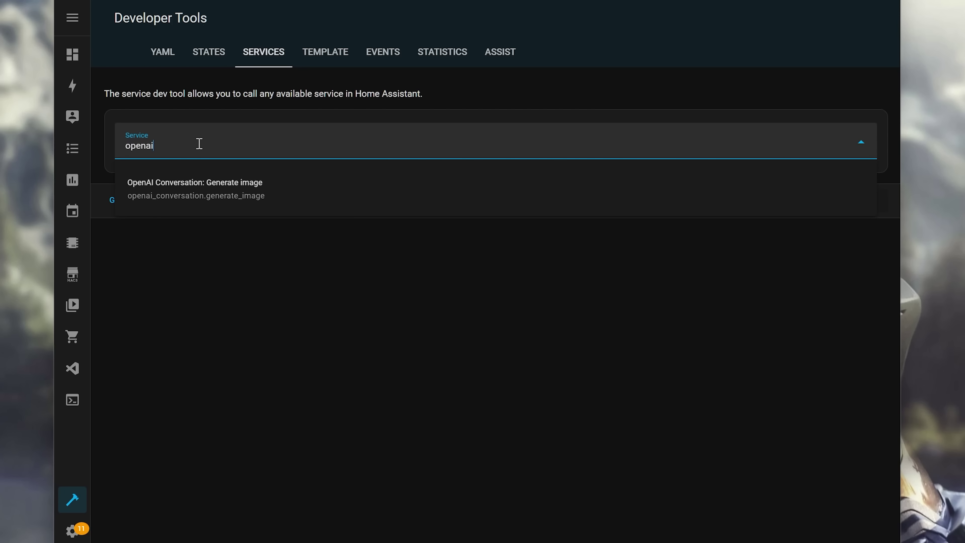
Set up OpenAI Conversation: Generate image with the OpenAI Conversation integration and prompt 'a monkey playing a piano'.
click(211, 194)
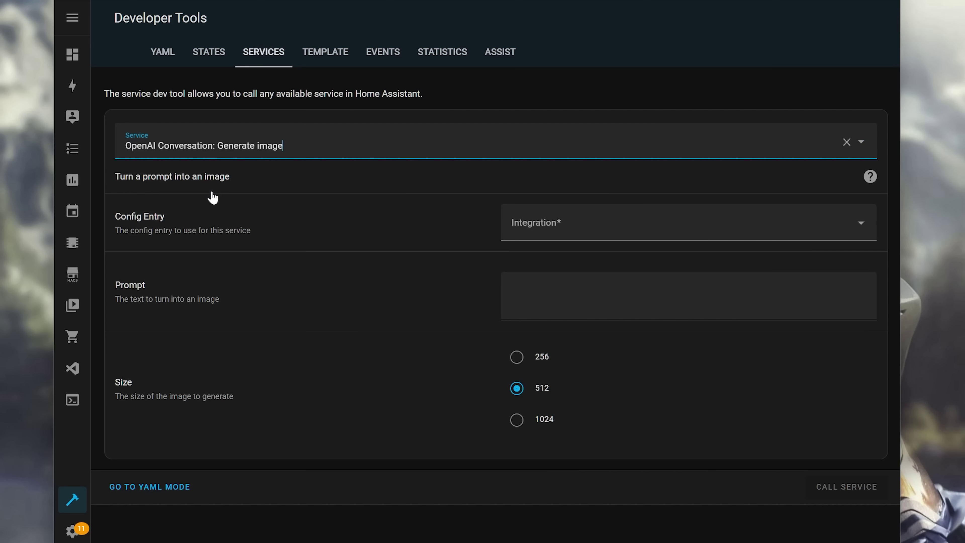
click(705, 219)
click(607, 272)
click(573, 302)
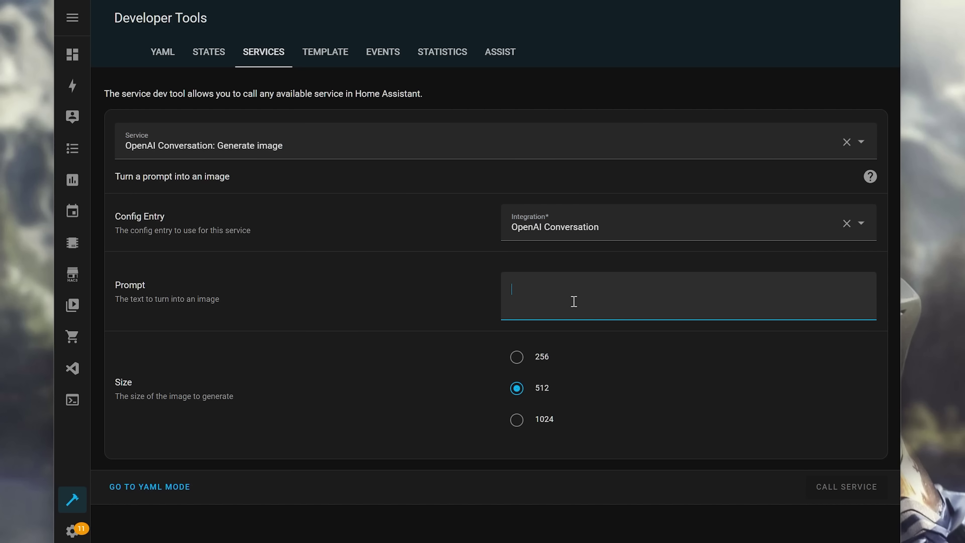
text(a monkey playi)
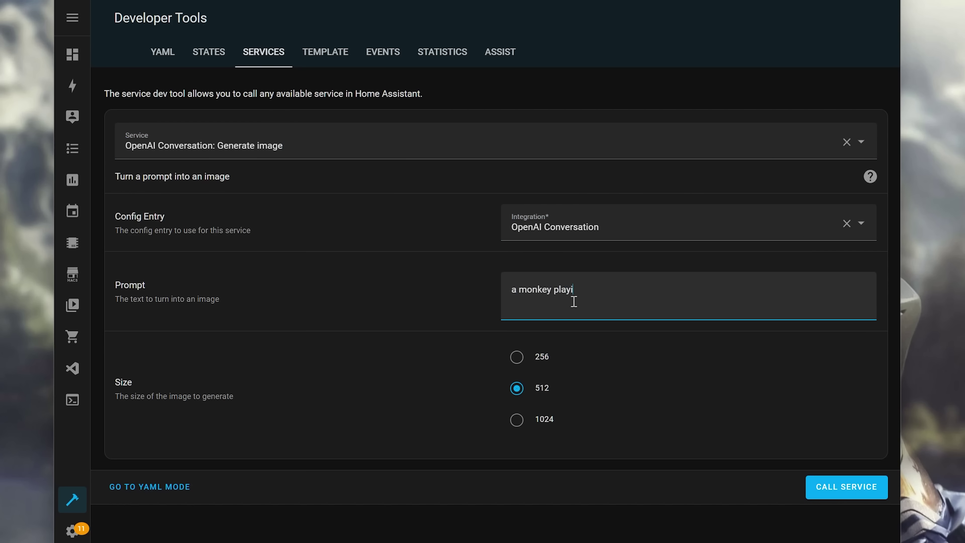
text(ng a pianop)
Call the Generate image service and scroll to the returned image URL.
click(834, 491)
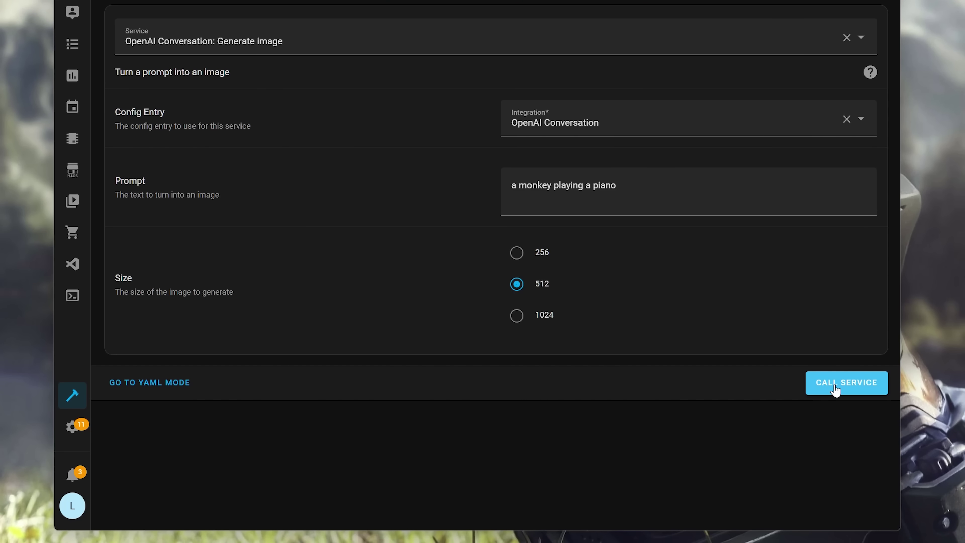
scroll(860, 509, down, 1)
scroll(860, 500, right, 3)
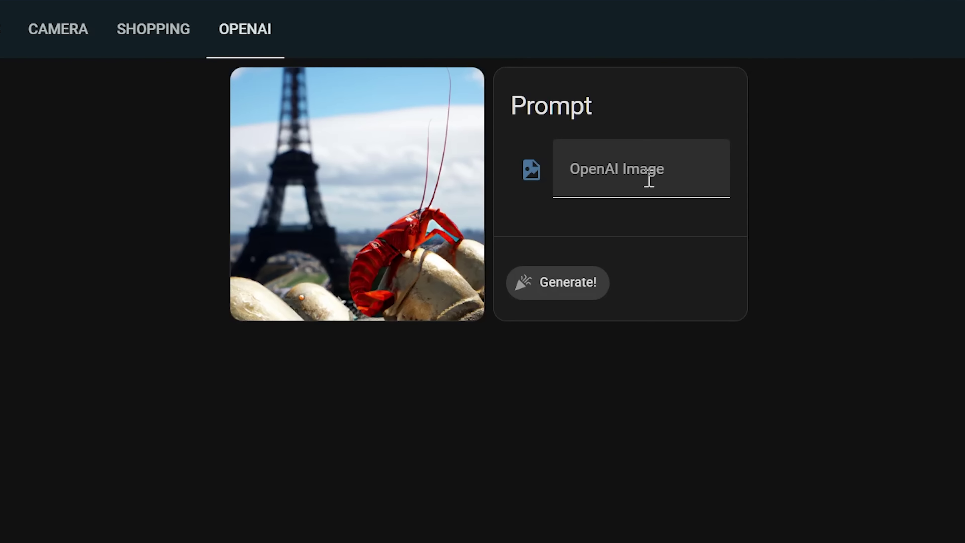
Generate an OpenAI image from the prompt 'scooby doo eating a scooby snack'.
click(711, 190)
text(scooby doo e)
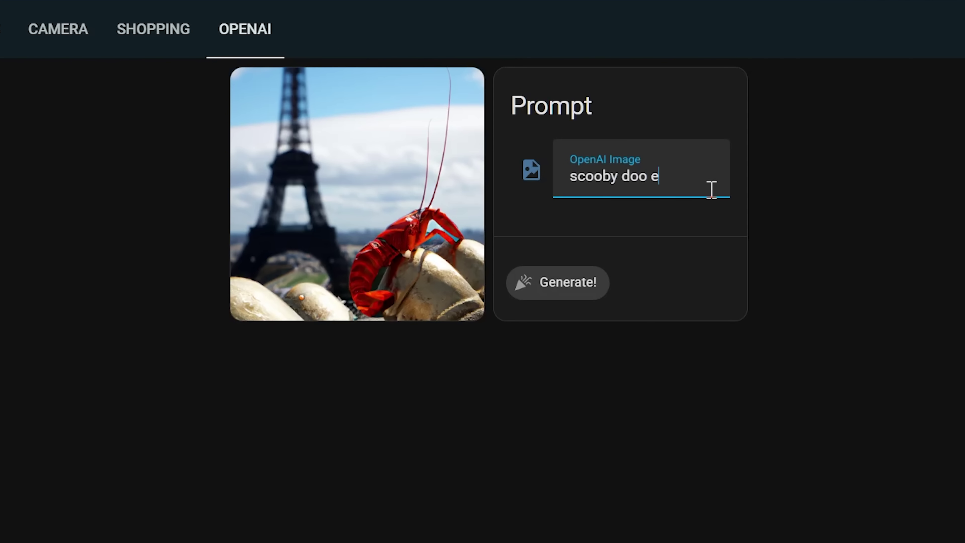
text(ating a scooby snack)
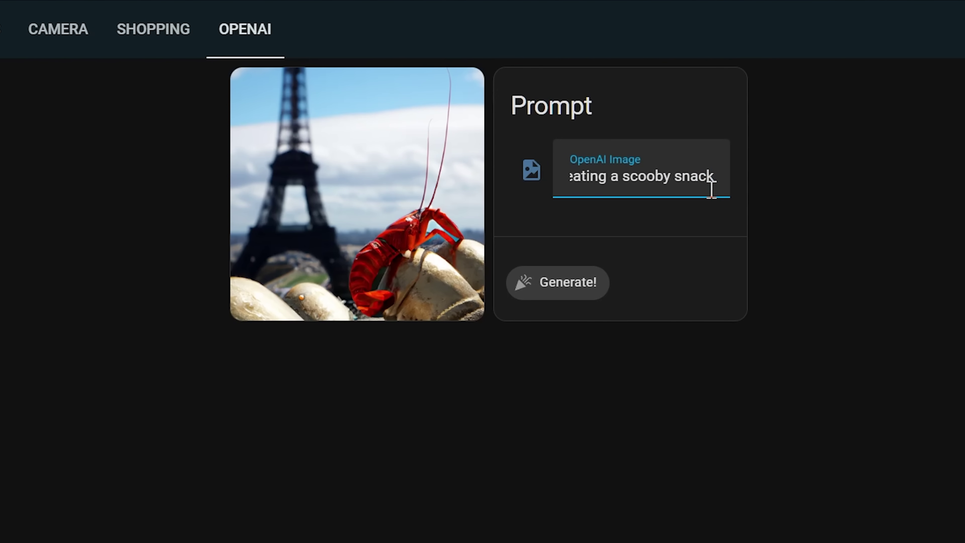
click(571, 294)
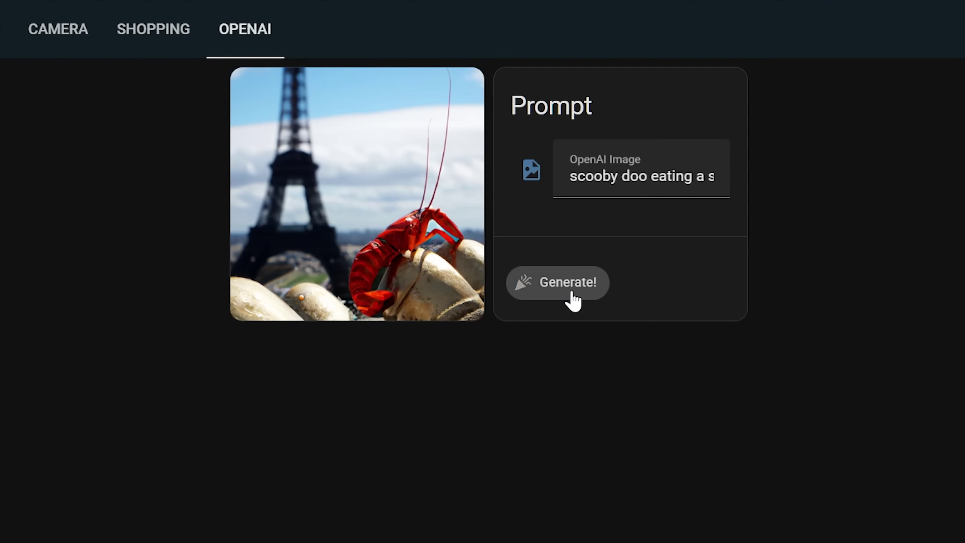
Replace the prompt with 'a giant lobster the same size as the eiff' and generate a new image.
click(644, 173)
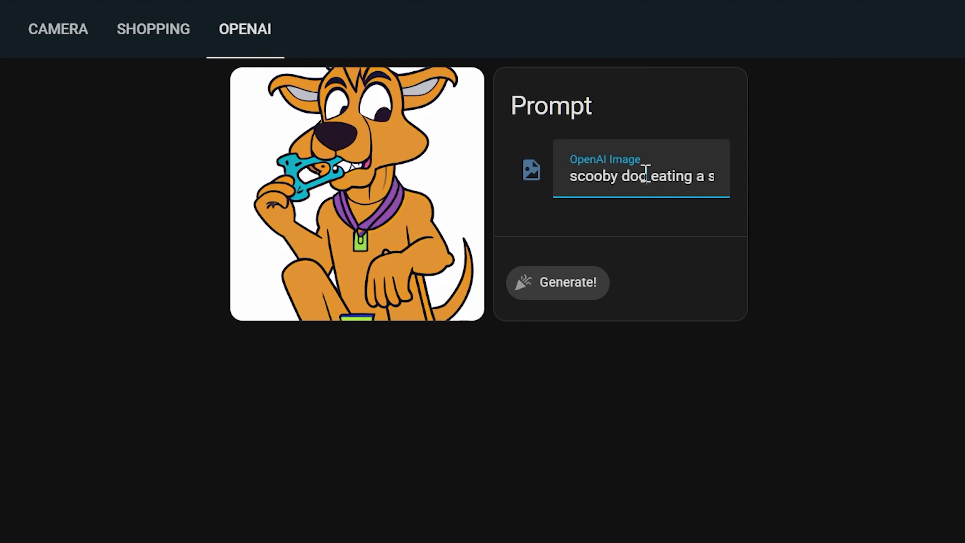
key(ctrl+a)
text(a giant lobster the same size )
text(as the eiff)
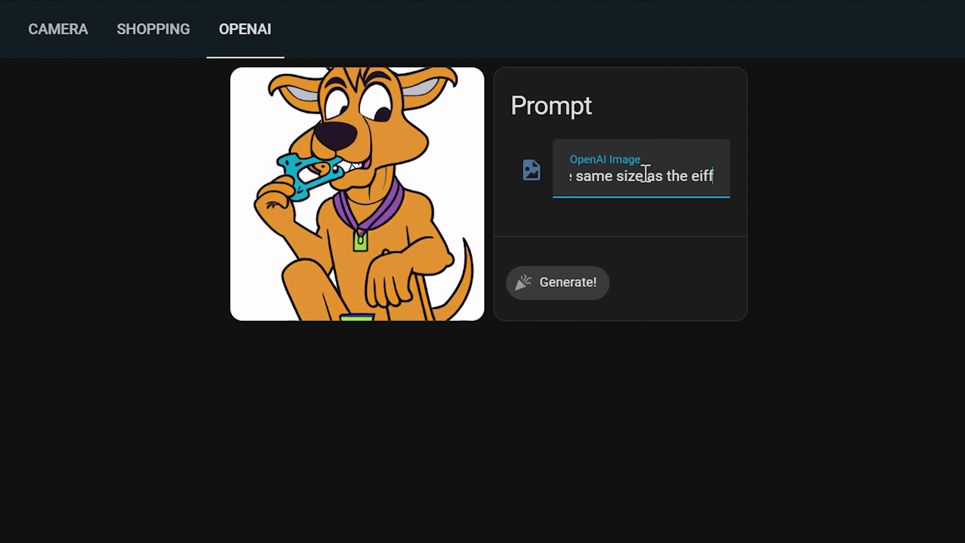
click(592, 289)
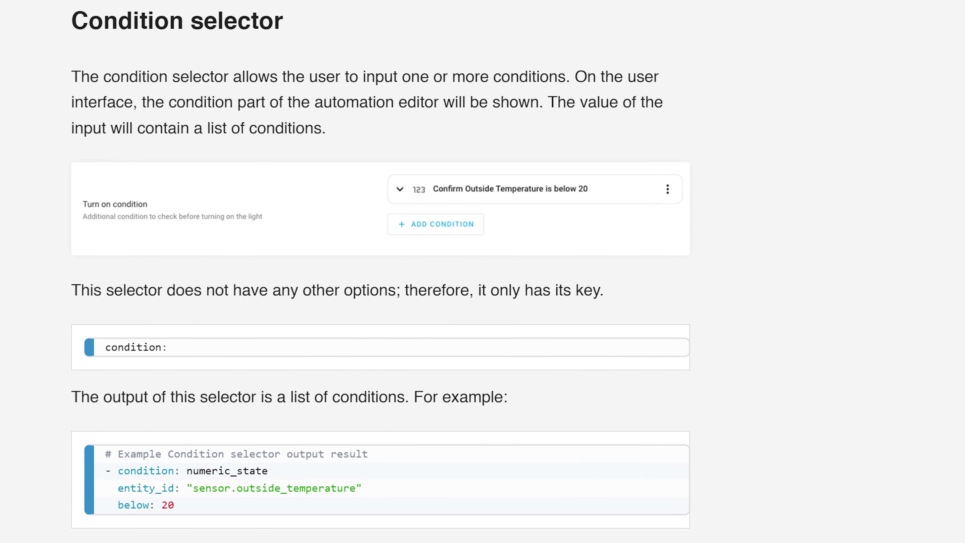
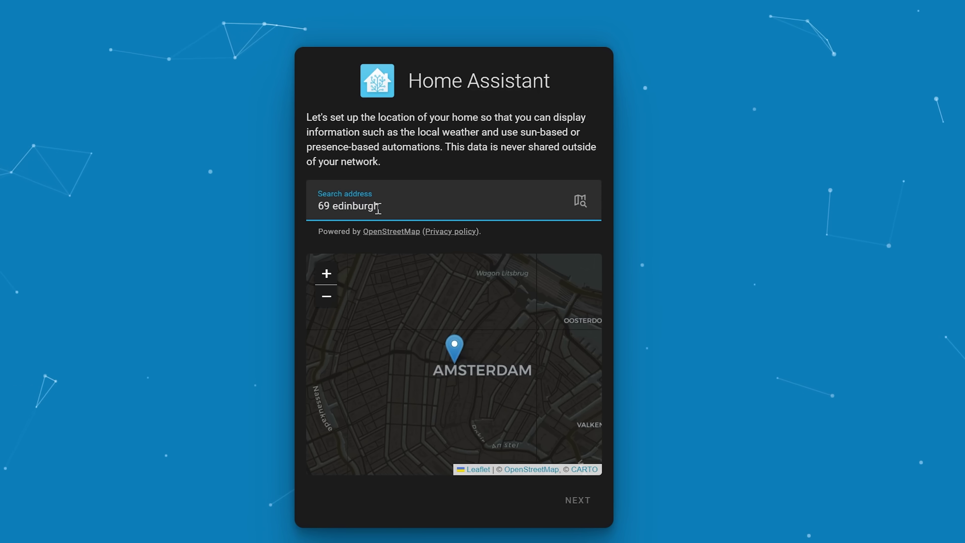
Set home to the second search result for the typed address, then view the QR Code entity's details.
click(579, 202)
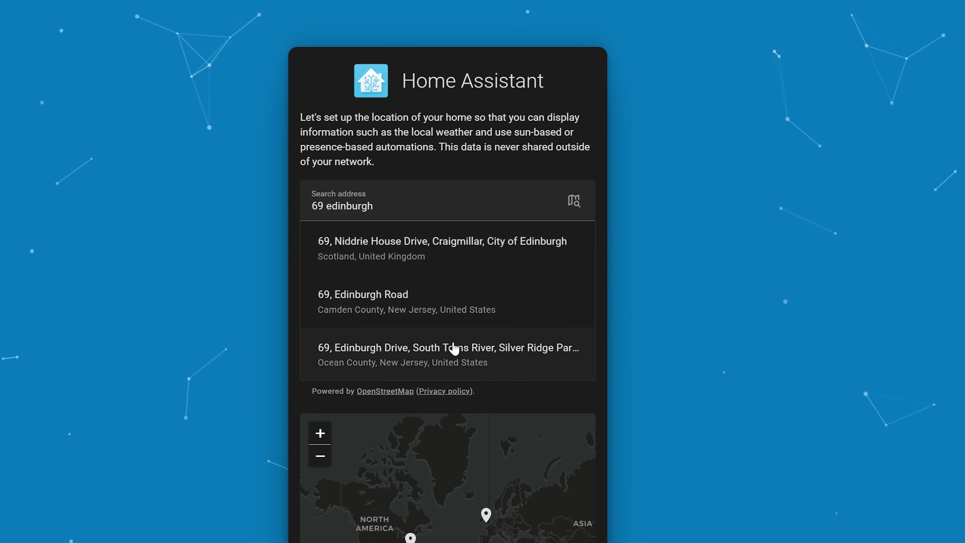
click(447, 307)
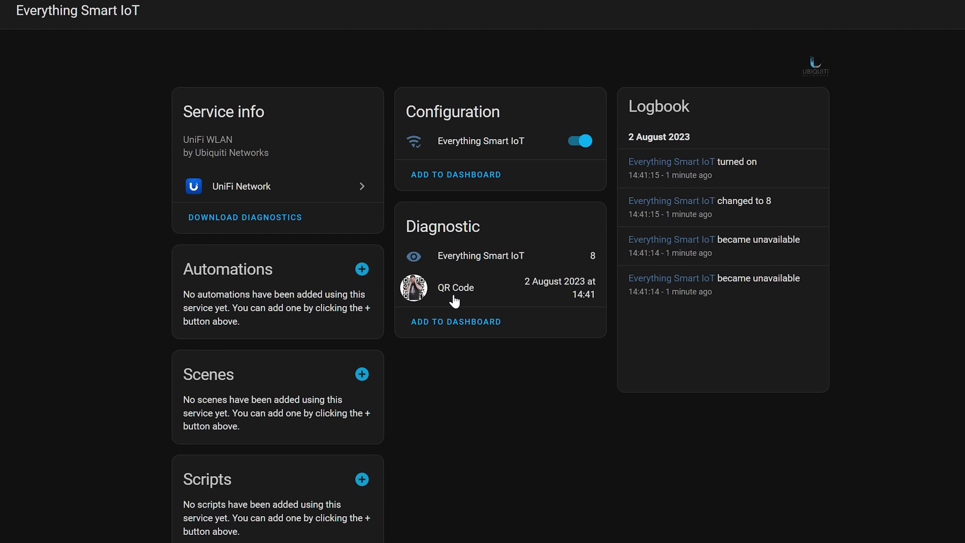
click(455, 289)
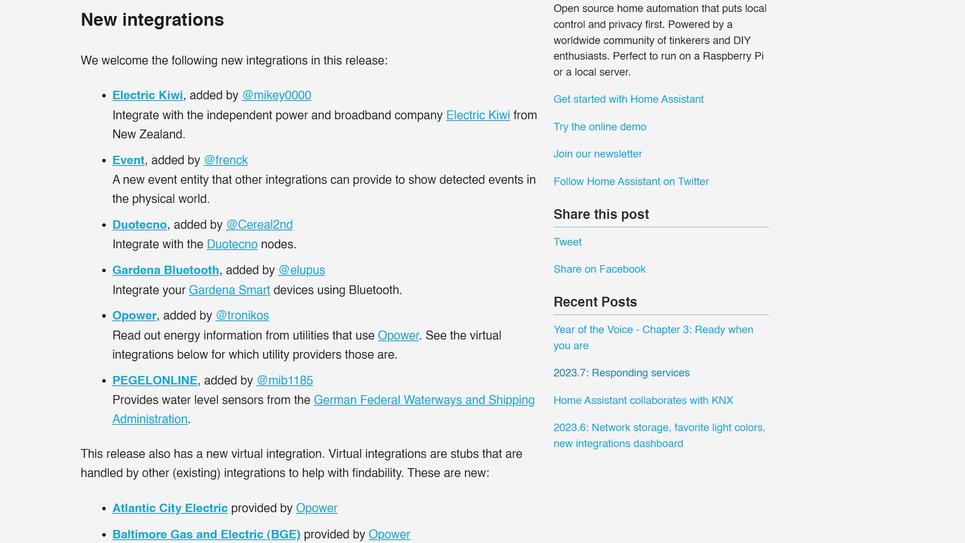
Scroll the 2023.8 release post past New integrations toward Breaking changes.
scroll(482, 271, down, 1)
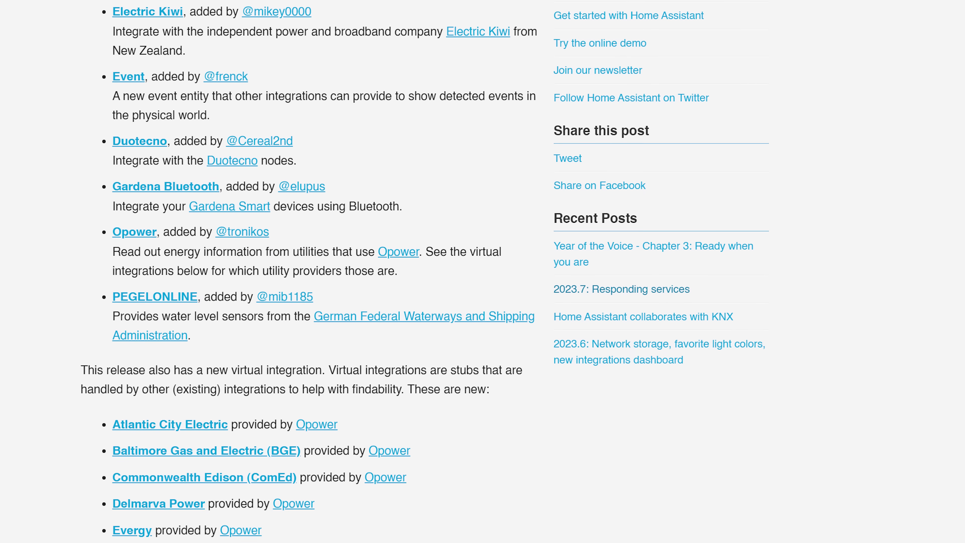
scroll(483, 271, down, 2)
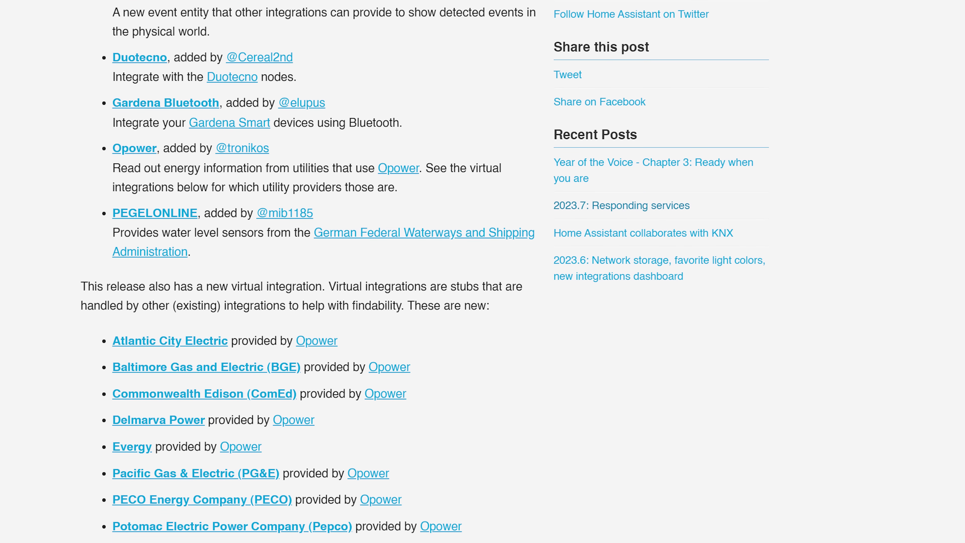